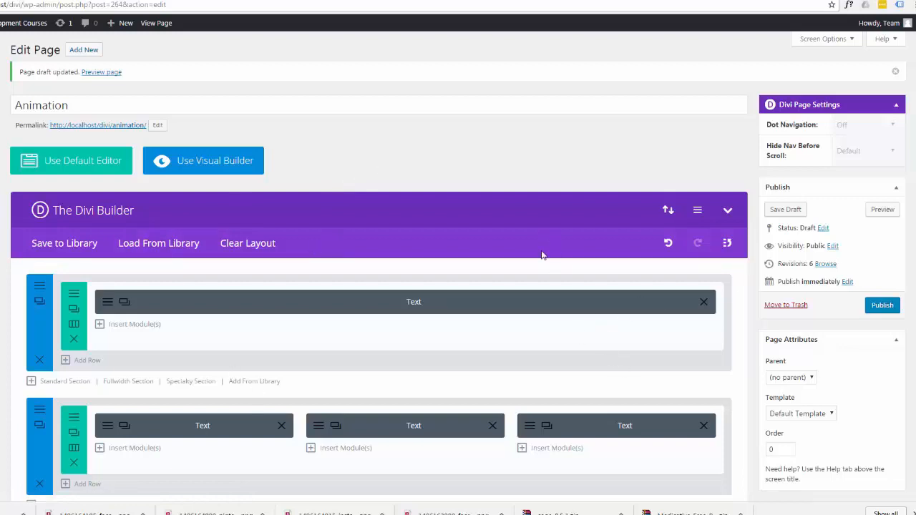
Review the Animation page's module layout in the builder and its front-end preview down to the image and bar counters section.
{"action": "scroll", "coordinate": [458, 286], "scroll_direction": "down", "scroll_amount": 2}
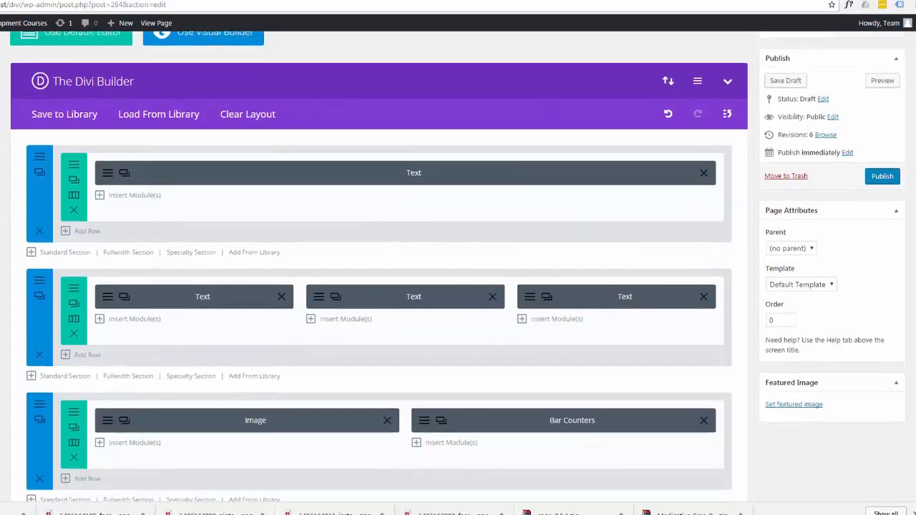
{"action": "scroll", "coordinate": [458, 265], "scroll_direction": "up", "scroll_amount": 1}
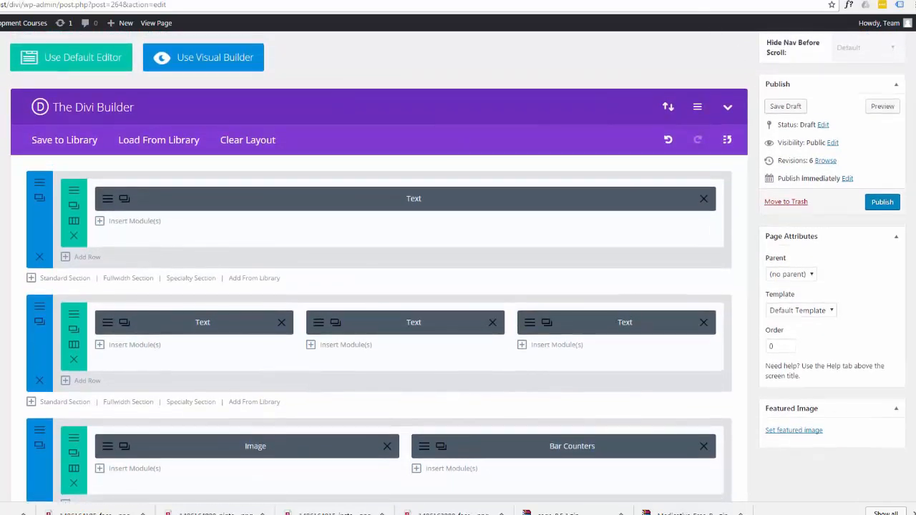
{"action": "left_click", "coordinate": [698, 0]}
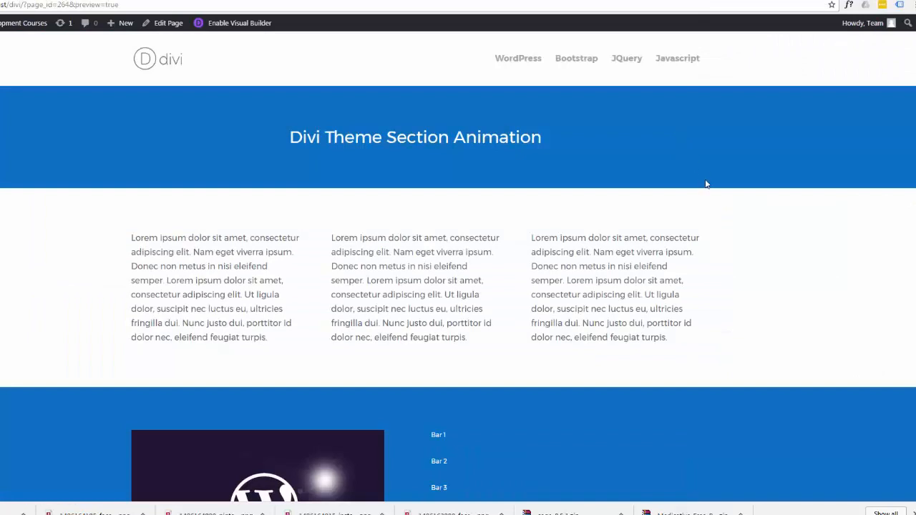
{"action": "scroll", "coordinate": [708, 179], "scroll_direction": "down", "scroll_amount": 2}
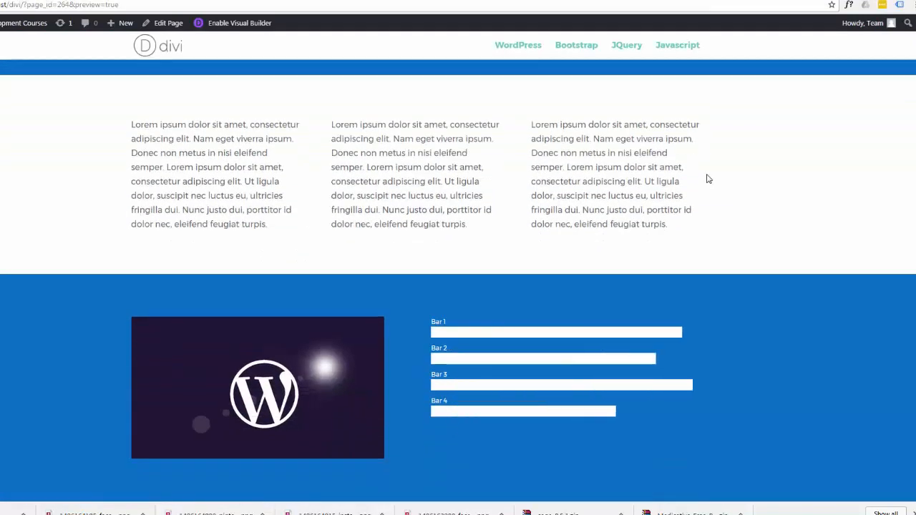
{"action": "scroll", "coordinate": [708, 179], "scroll_direction": "up", "scroll_amount": 2}
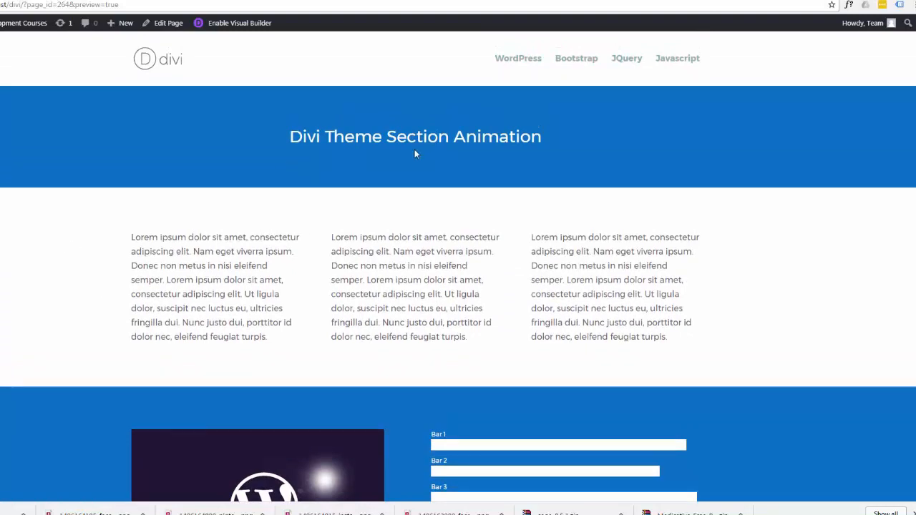
{"action": "scroll", "coordinate": [408, 225], "scroll_direction": "down", "scroll_amount": 2}
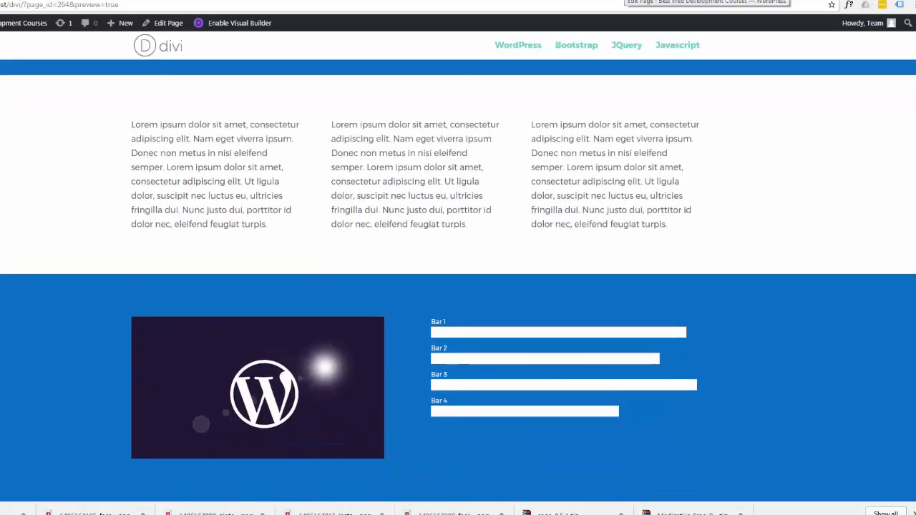
Set the Image module's animation to Left To Right in the page editor and save the module settings.
{"action": "left_click", "coordinate": [627, 0]}
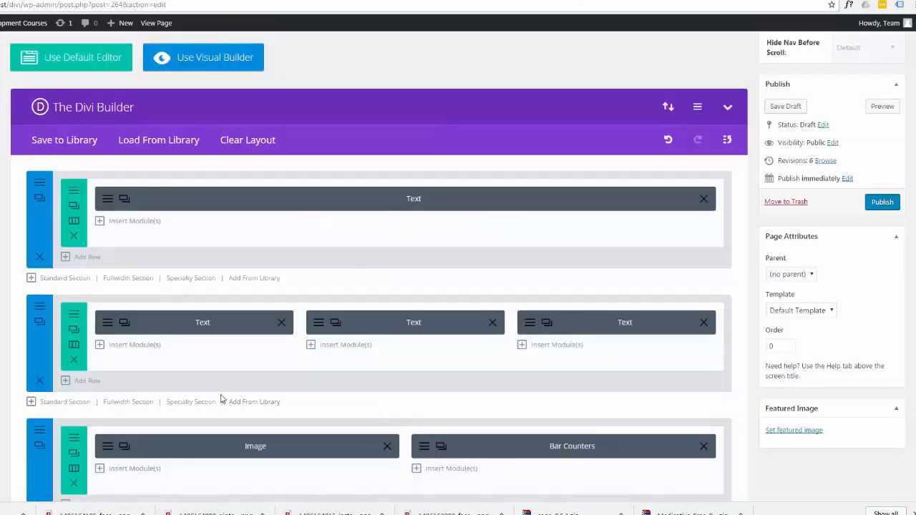
{"action": "scroll", "coordinate": [197, 398], "scroll_direction": "down", "scroll_amount": 2}
{"action": "left_click", "coordinate": [106, 291]}
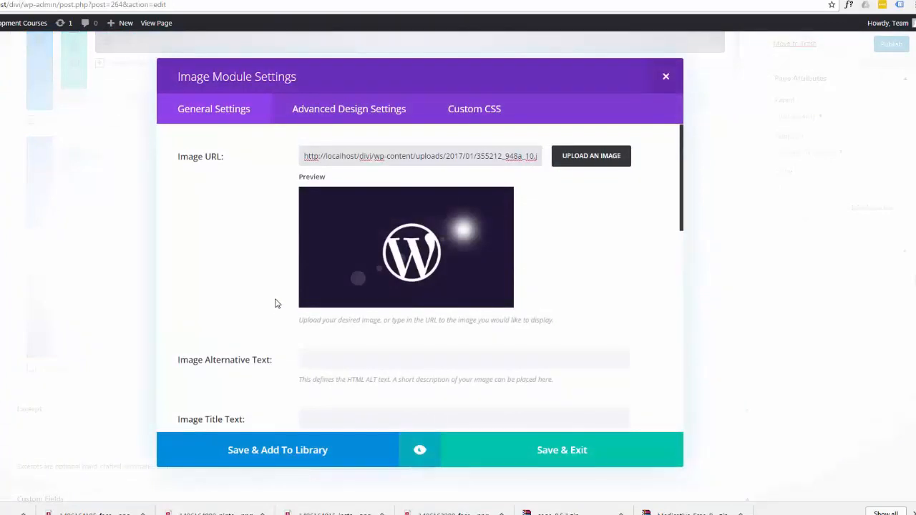
{"action": "scroll", "coordinate": [274, 306], "scroll_direction": "down", "scroll_amount": 1}
{"action": "scroll", "coordinate": [272, 305], "scroll_direction": "down", "scroll_amount": 5}
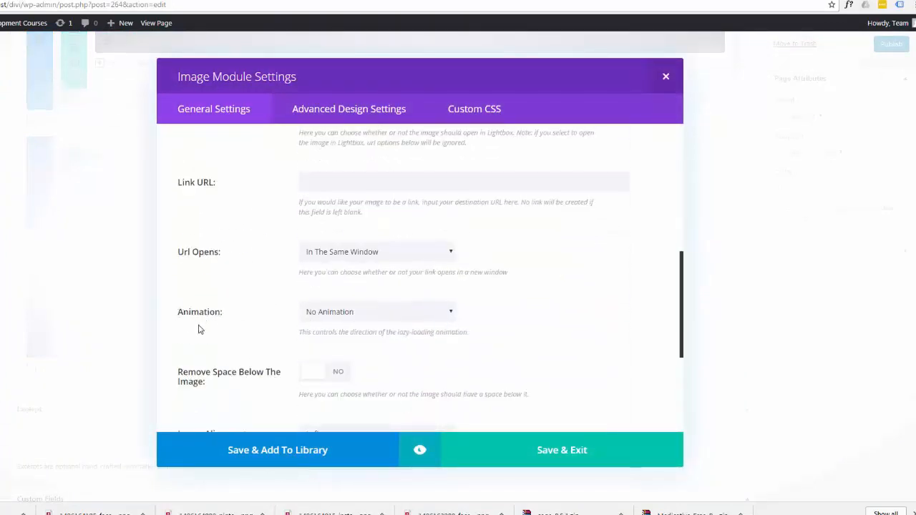
{"action": "left_click", "coordinate": [450, 313]}
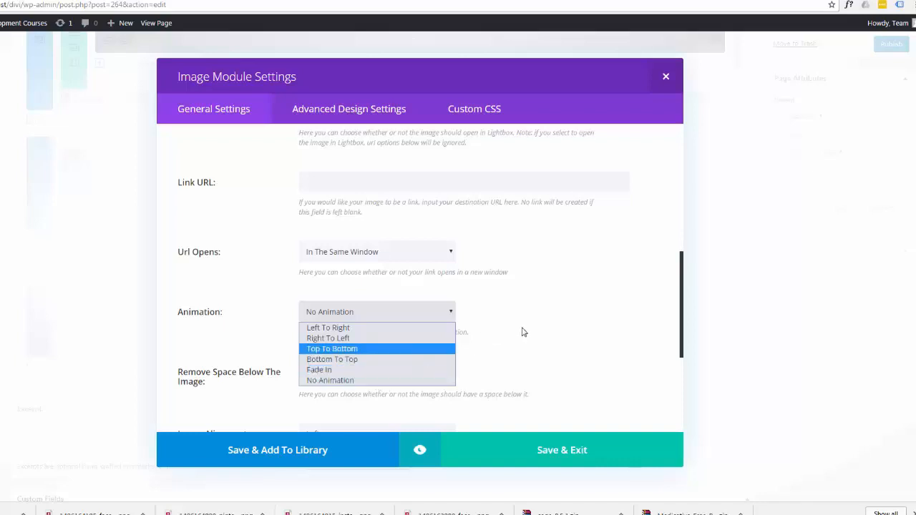
{"action": "left_click", "coordinate": [357, 329]}
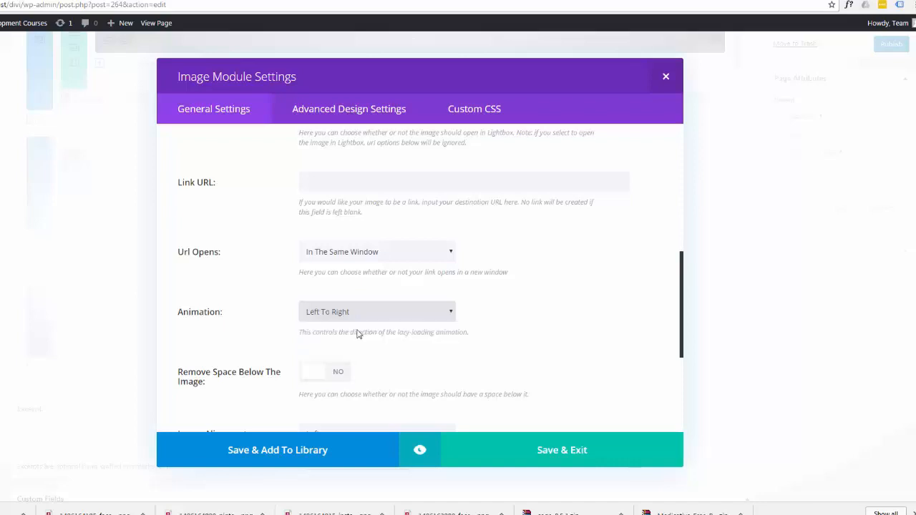
{"action": "left_click", "coordinate": [531, 451]}
Save the page draft and preview the image's animation on the front end.
{"action": "scroll", "coordinate": [830, 302], "scroll_direction": "up", "scroll_amount": 5}
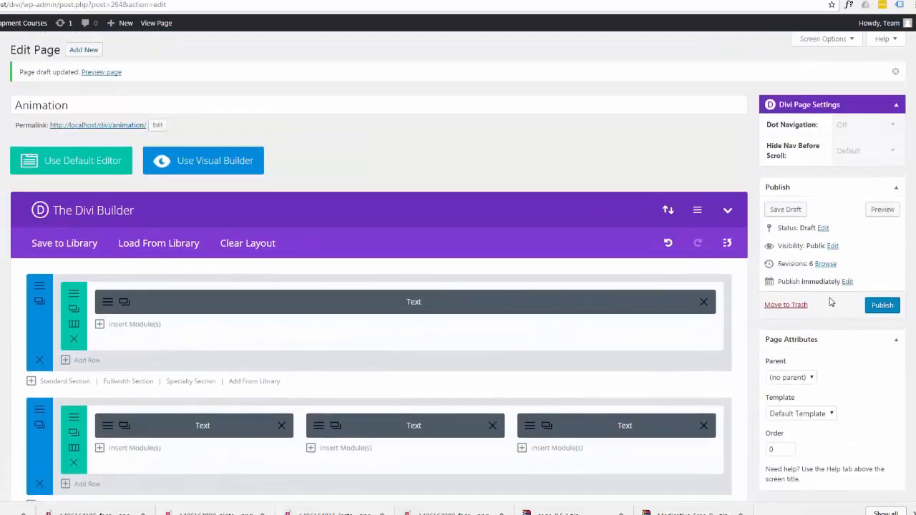
{"action": "left_click", "coordinate": [787, 216]}
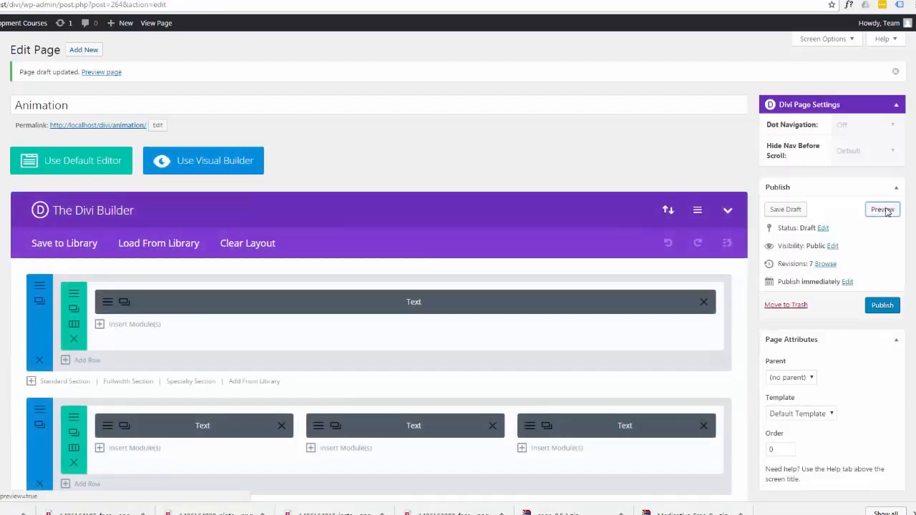
{"action": "left_click", "coordinate": [885, 210]}
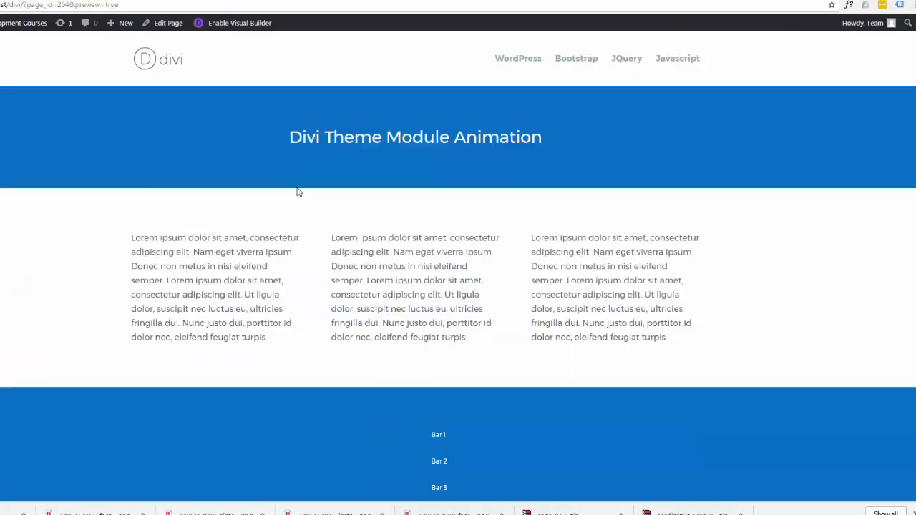
{"action": "scroll", "coordinate": [299, 191], "scroll_direction": "down", "scroll_amount": 2}
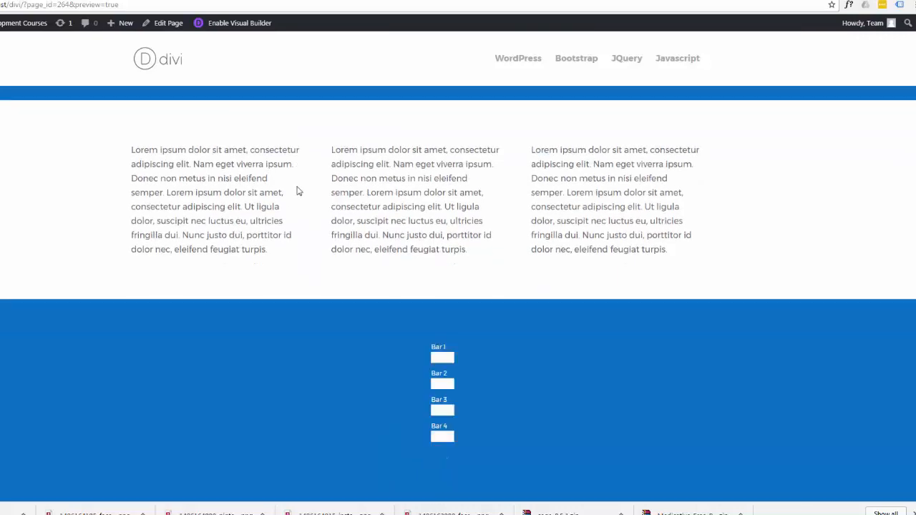
{"action": "scroll", "coordinate": [297, 191], "scroll_direction": "up", "scroll_amount": 2}
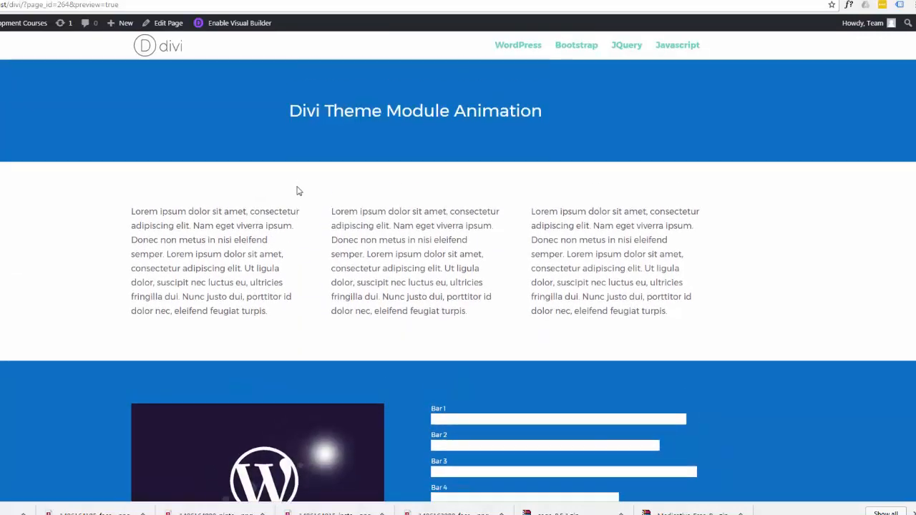
{"action": "scroll", "coordinate": [292, 187], "scroll_direction": "down", "scroll_amount": 2}
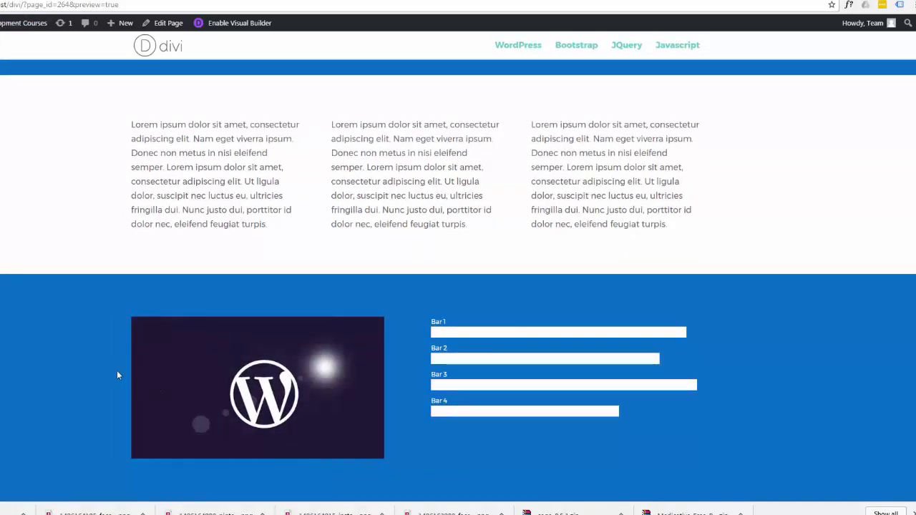
{"action": "scroll", "coordinate": [113, 370], "scroll_direction": "up", "scroll_amount": 2}
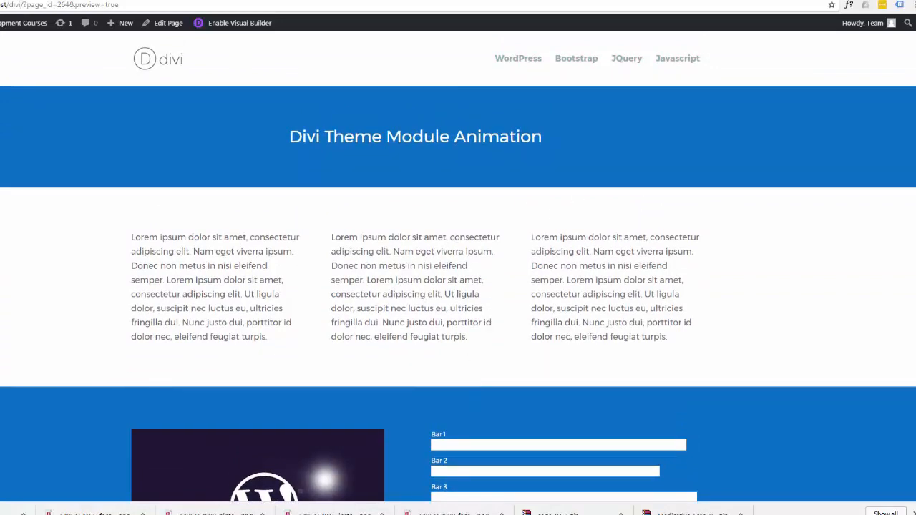
Examine the general and advanced design settings of the heading's Text module in the page editor for an animation option.
{"action": "left_click", "coordinate": [459, 0]}
{"action": "scroll", "coordinate": [511, 287], "scroll_direction": "down", "scroll_amount": 2}
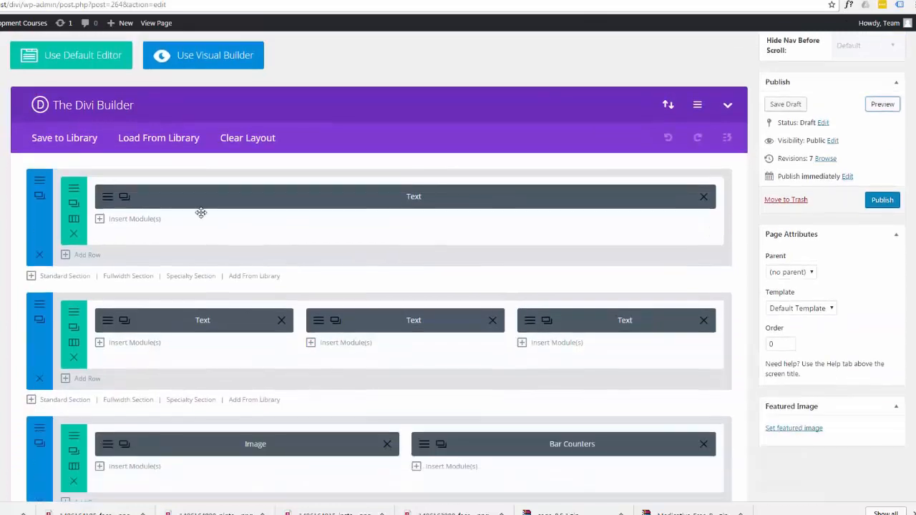
{"action": "left_click", "coordinate": [107, 197]}
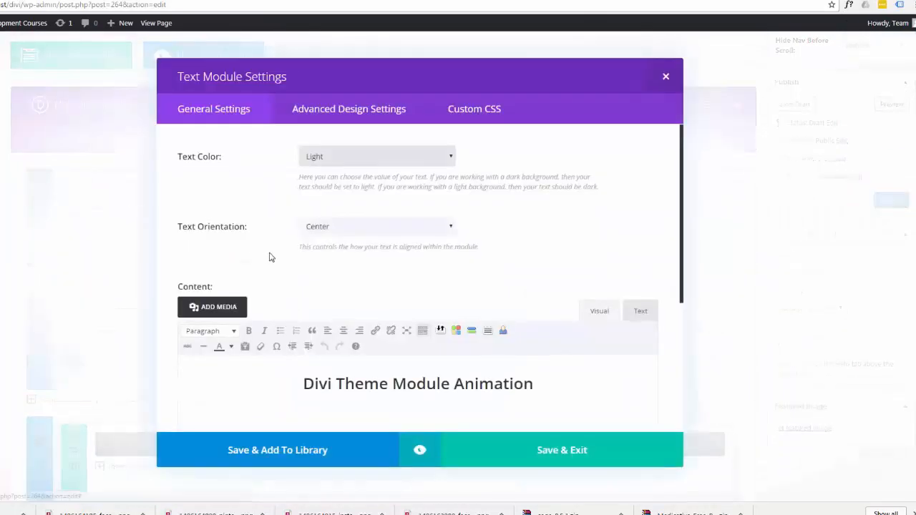
{"action": "scroll", "coordinate": [272, 257], "scroll_direction": "down", "scroll_amount": 5}
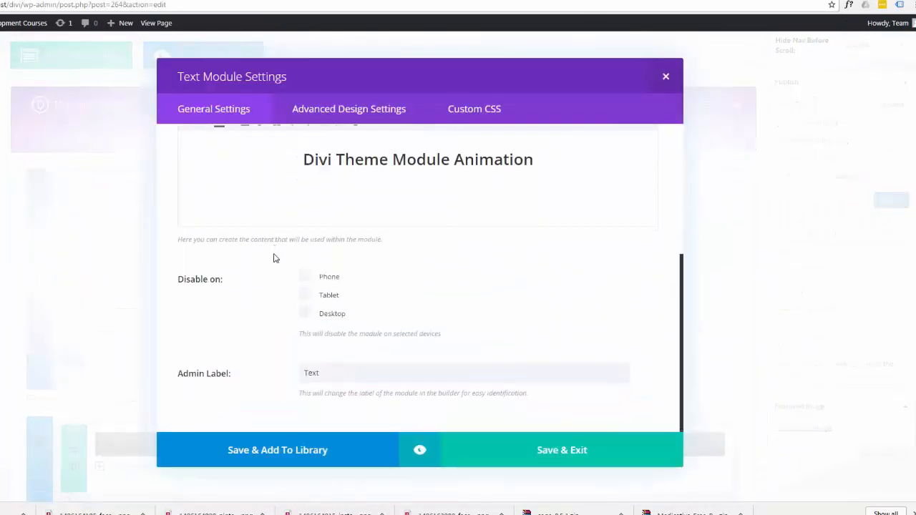
{"action": "scroll", "coordinate": [273, 258], "scroll_direction": "up", "scroll_amount": 5}
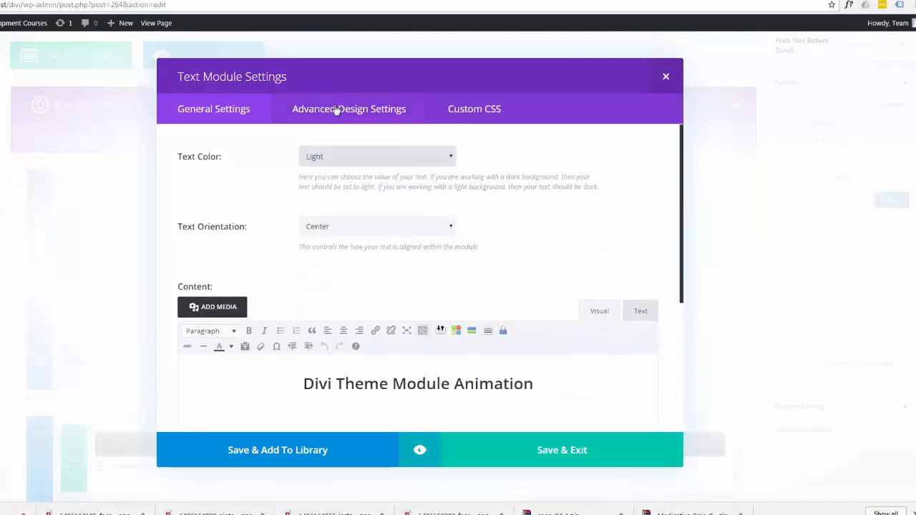
{"action": "left_click", "coordinate": [337, 110]}
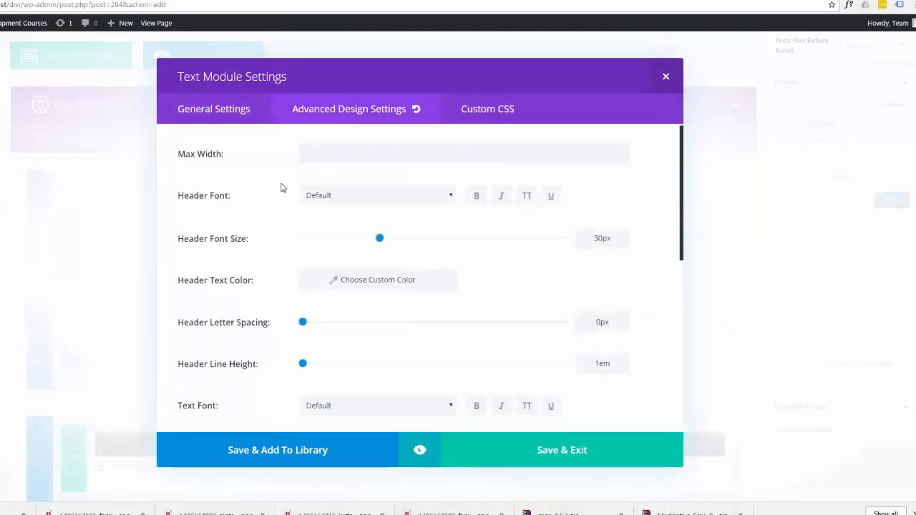
{"action": "scroll", "coordinate": [282, 188], "scroll_direction": "down", "scroll_amount": 5}
{"action": "scroll", "coordinate": [283, 189], "scroll_direction": "up", "scroll_amount": 1}
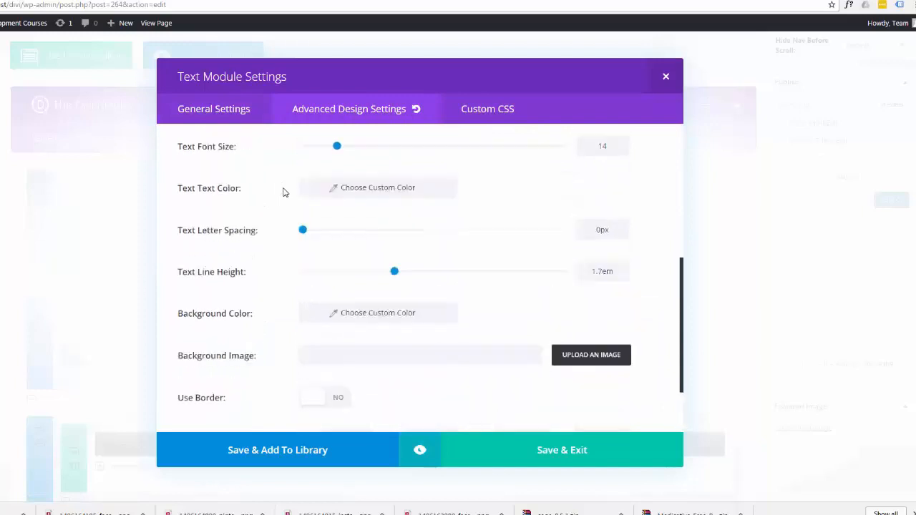
{"action": "scroll", "coordinate": [283, 191], "scroll_direction": "up", "scroll_amount": 4}
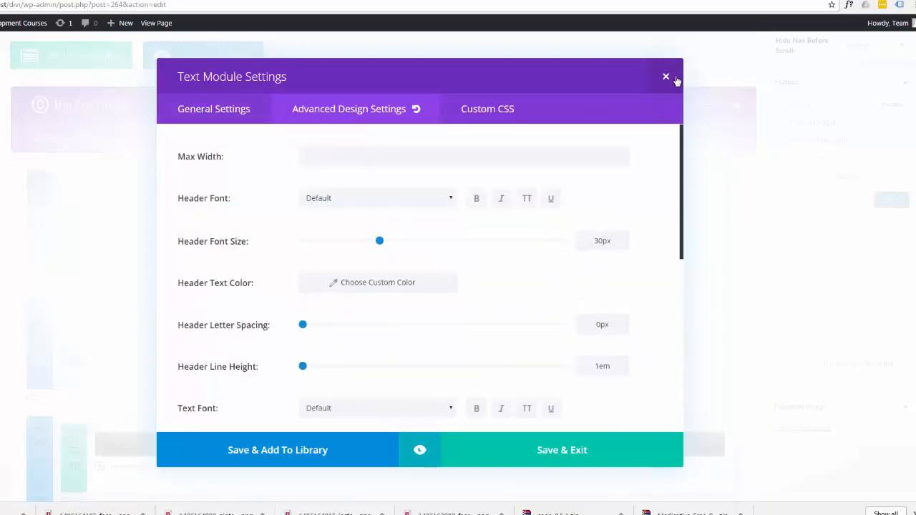
{"action": "left_click", "coordinate": [666, 78]}
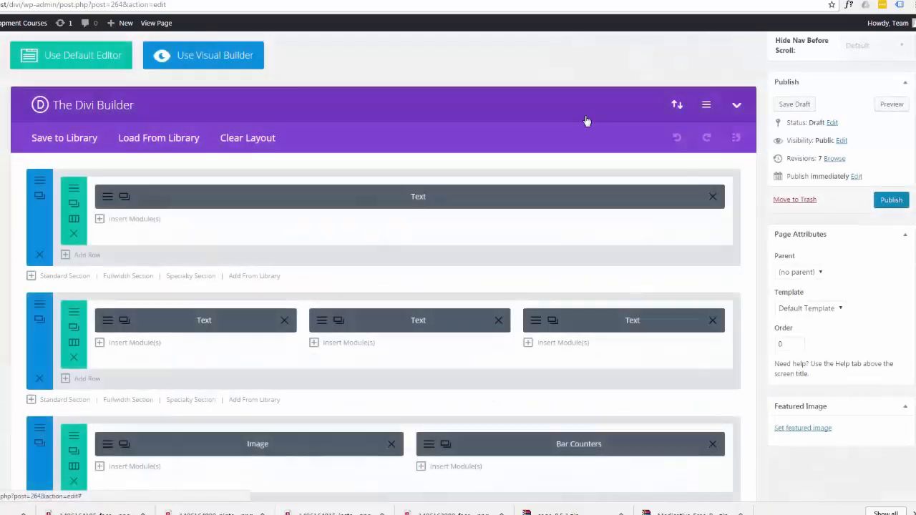
Give the Bar Counters module the CSS classes "et-animated et_pb_animation_right" and save its settings.
{"action": "scroll", "coordinate": [312, 344], "scroll_direction": "down", "scroll_amount": 2}
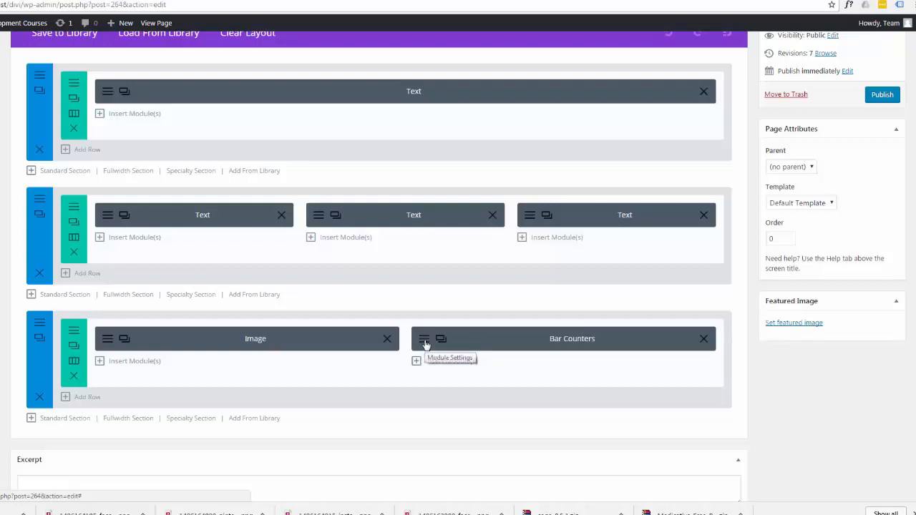
{"action": "left_click", "coordinate": [423, 340]}
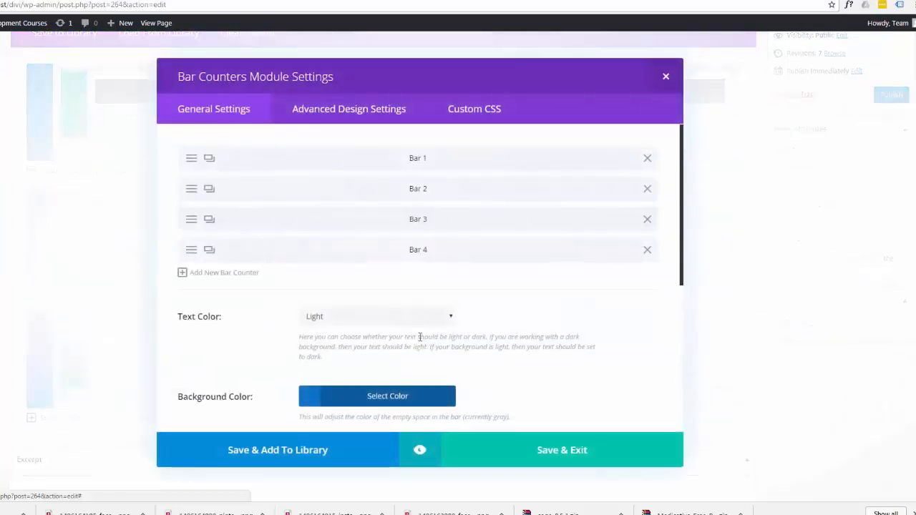
{"action": "left_click", "coordinate": [475, 111]}
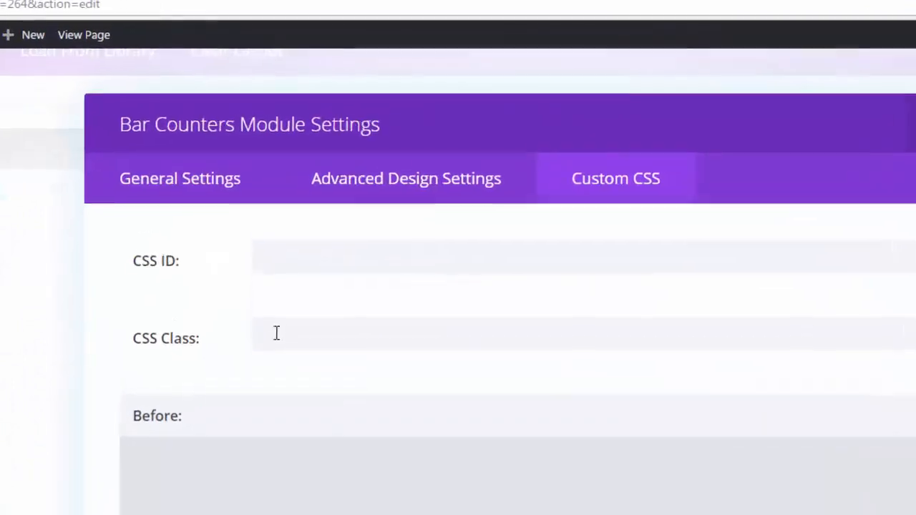
{"action": "left_click", "coordinate": [272, 203]}
{"action": "type", "text": "et-animated et_pb_animation_"}
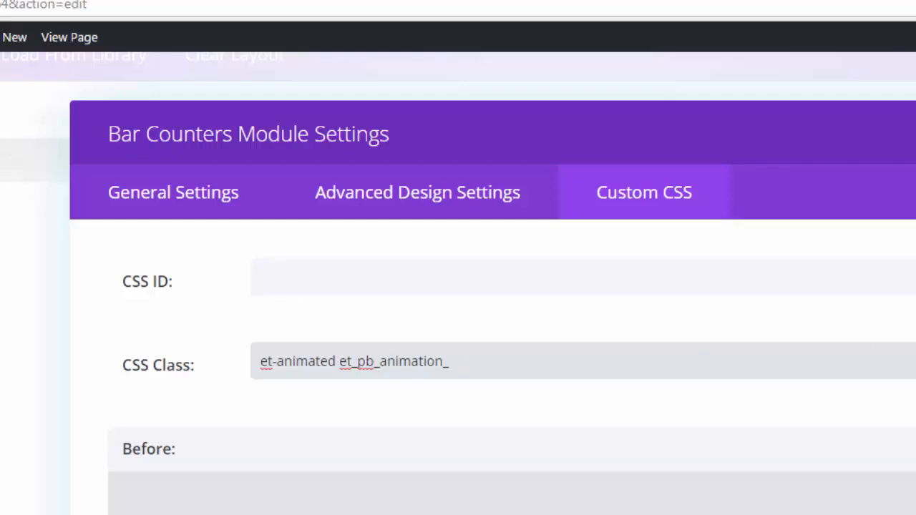
{"action": "type", "text": "r"}
{"action": "type", "text": "ht"}
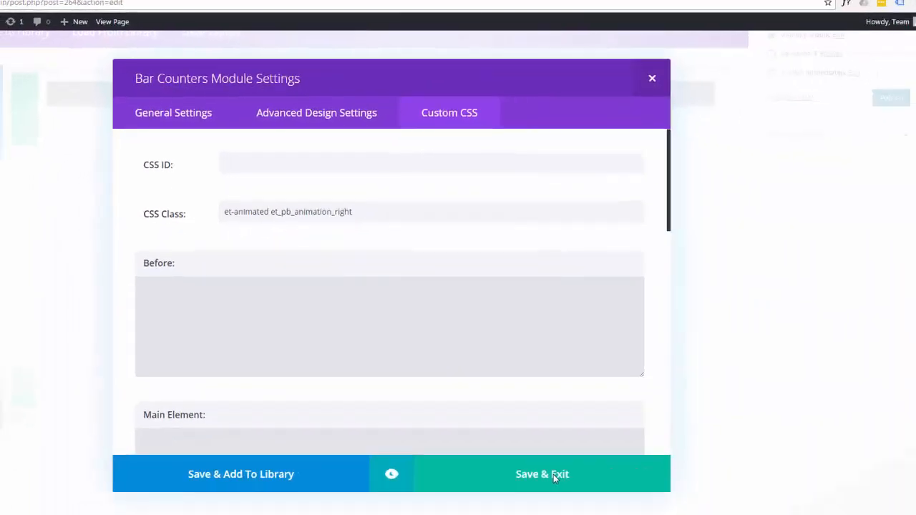
{"action": "left_click", "coordinate": [551, 475]}
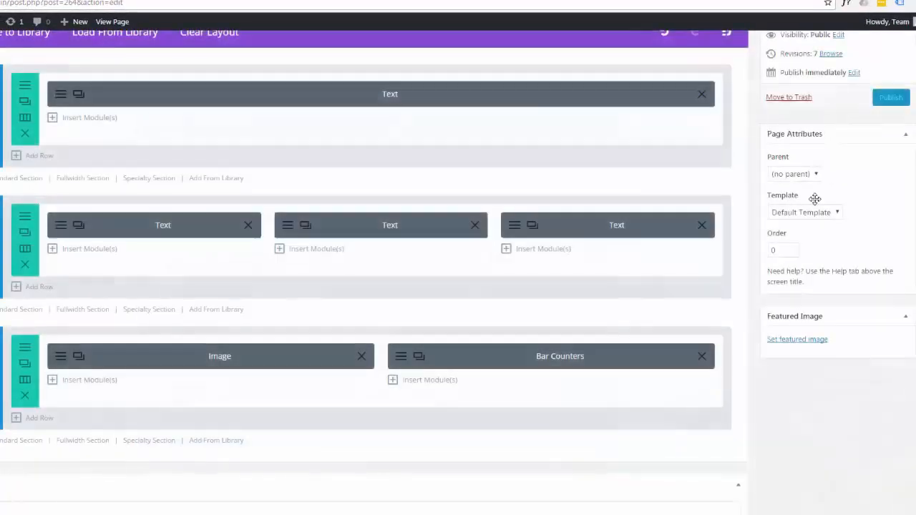
Save the draft again and preview the page down to the bar counters to check their animation.
{"action": "scroll", "coordinate": [818, 164], "scroll_direction": "up", "scroll_amount": 5}
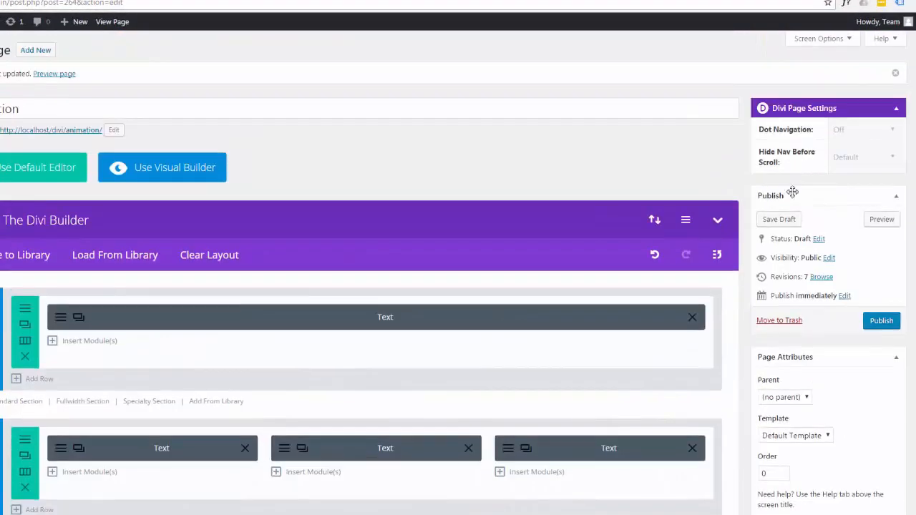
{"action": "left_click", "coordinate": [781, 221]}
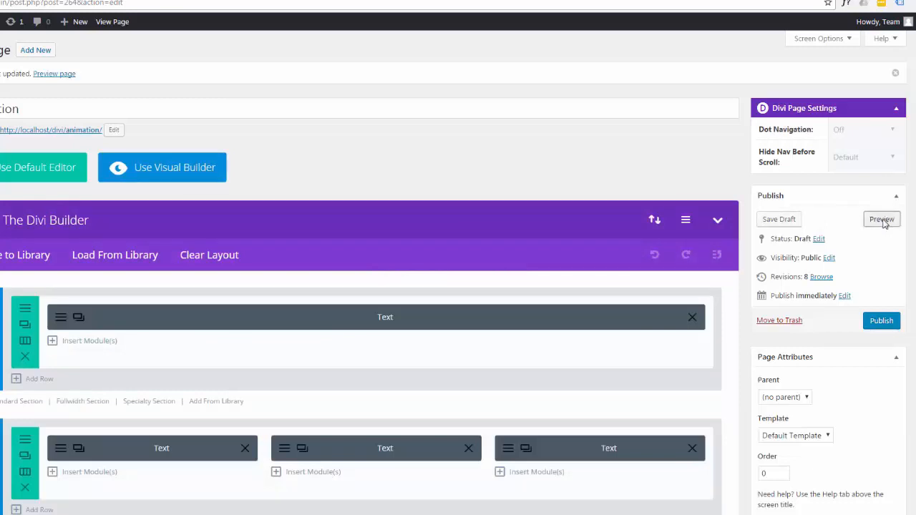
{"action": "left_click", "coordinate": [884, 223]}
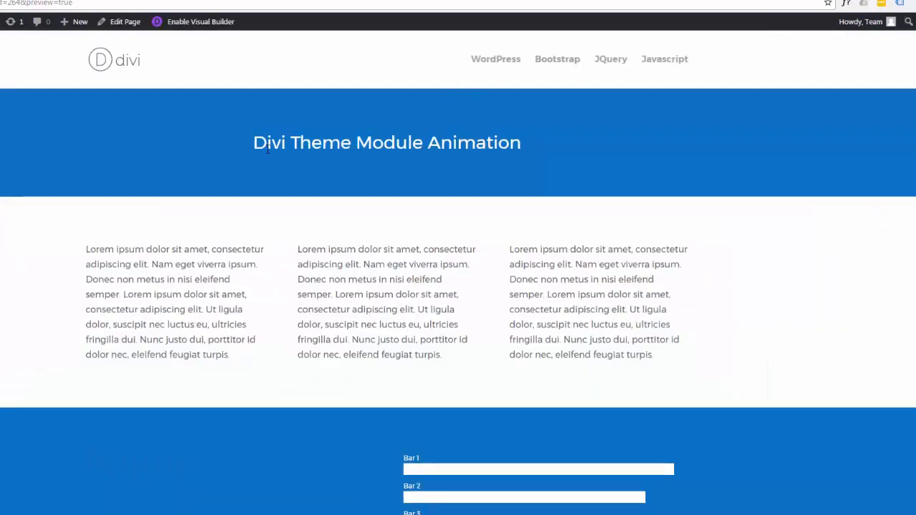
{"action": "scroll", "coordinate": [267, 156], "scroll_direction": "down", "scroll_amount": 1}
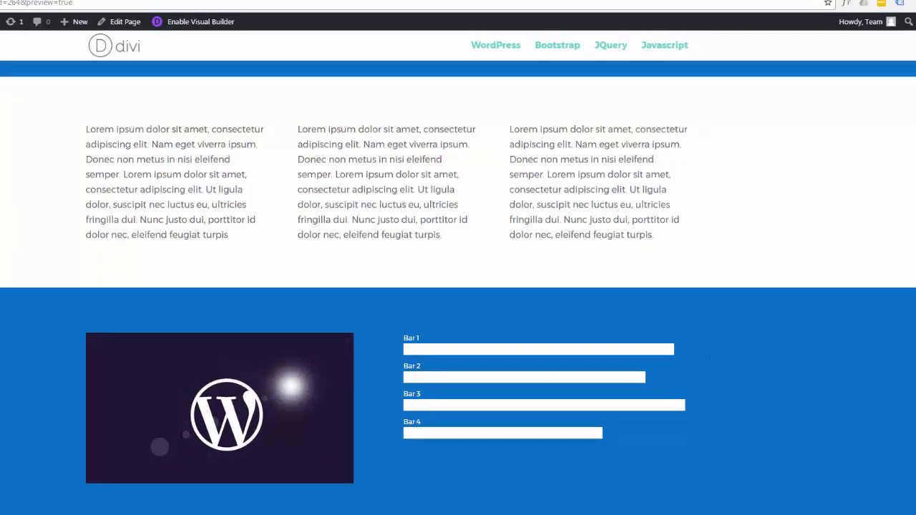
Reload the page preview to replay the bar counters' entrance animation and view the page back up to its heading.
{"action": "key", "text": "F5"}
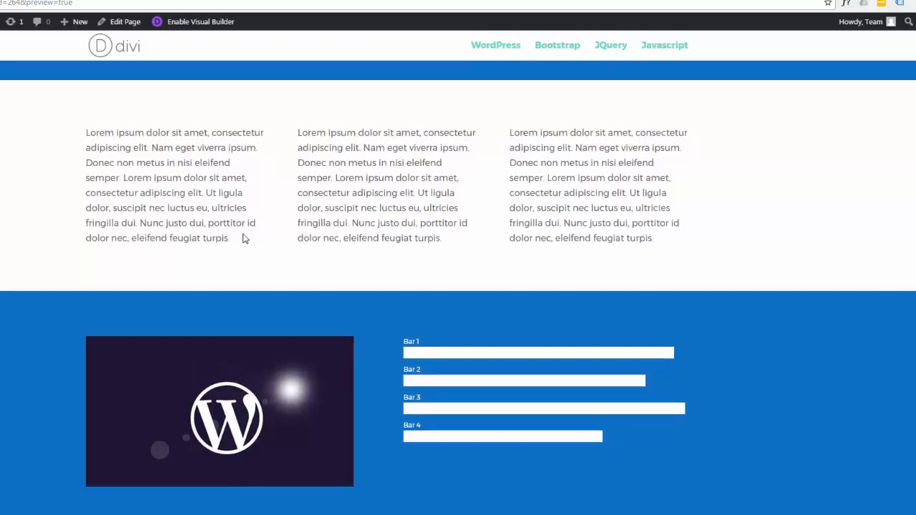
{"action": "scroll", "coordinate": [243, 240], "scroll_direction": "up", "scroll_amount": 2}
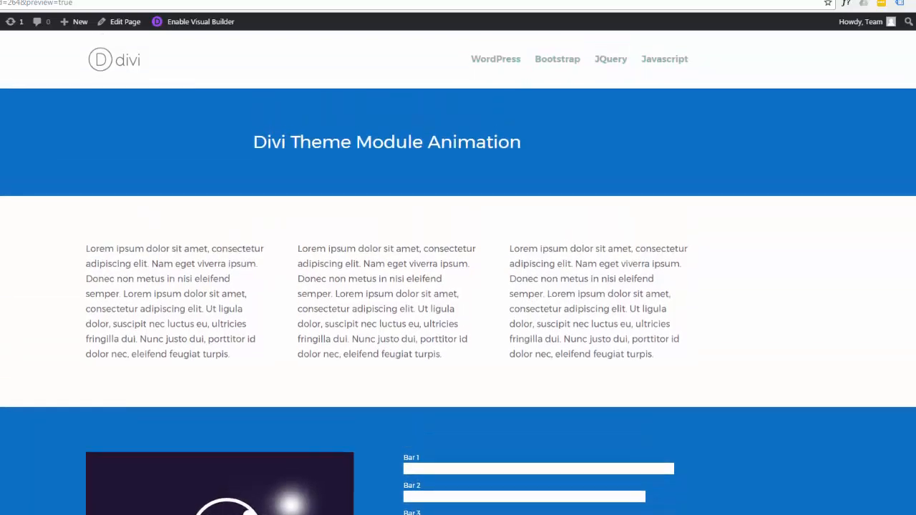
Give the Text module in the third column the copied animation CSS classes and save its settings.
{"action": "left_click", "coordinate": [600, 0]}
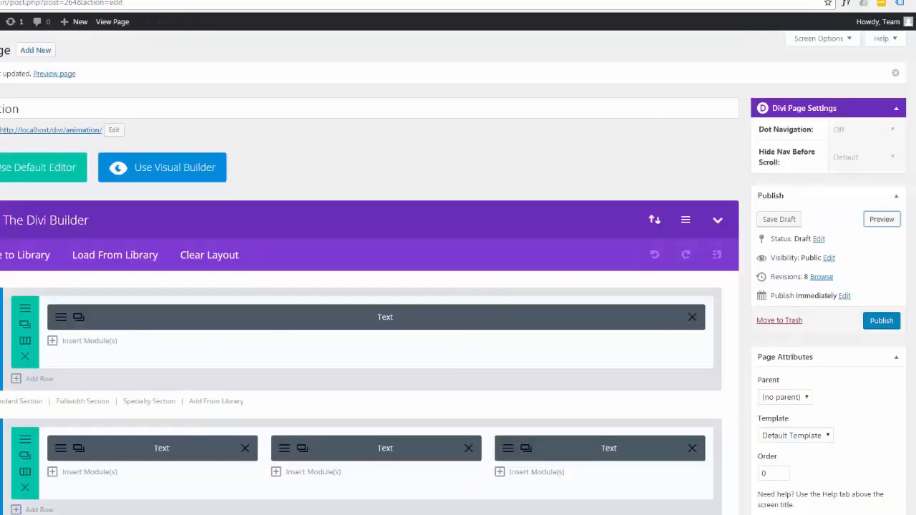
{"action": "left_click", "coordinate": [507, 449]}
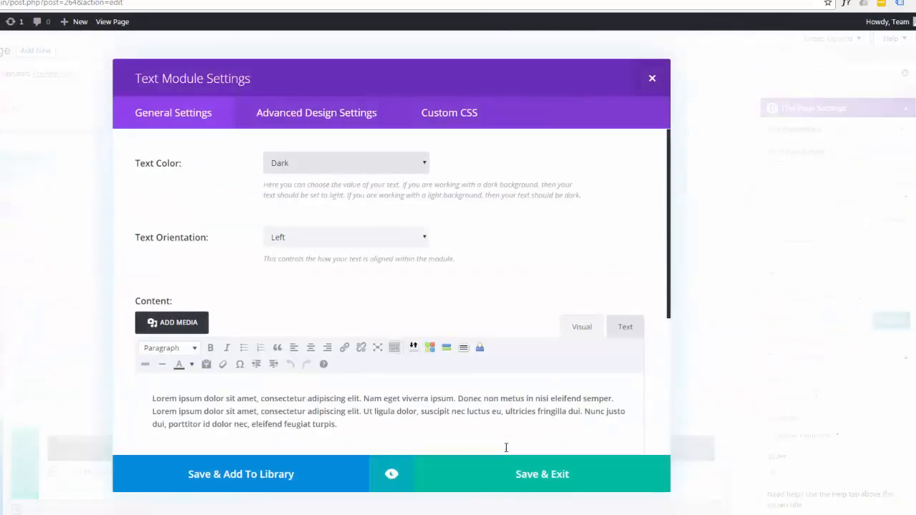
{"action": "left_click", "coordinate": [449, 115]}
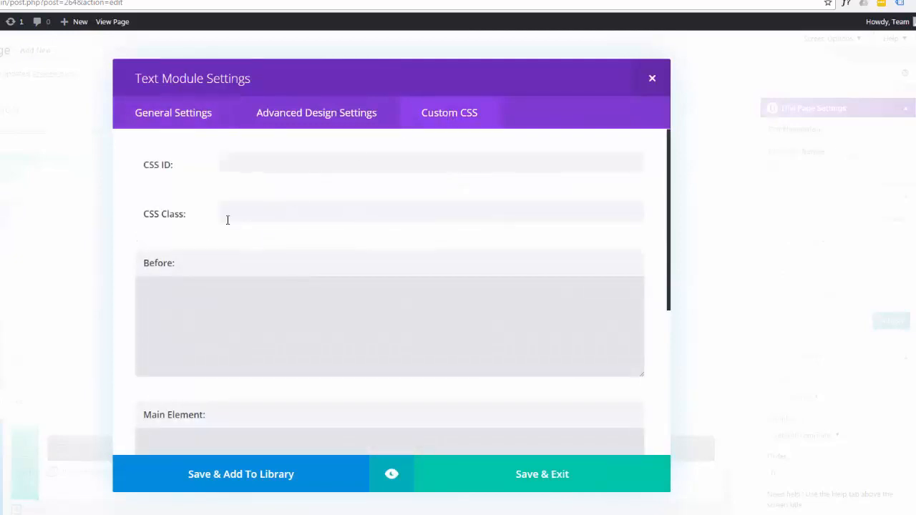
{"action": "left_click", "coordinate": [247, 213]}
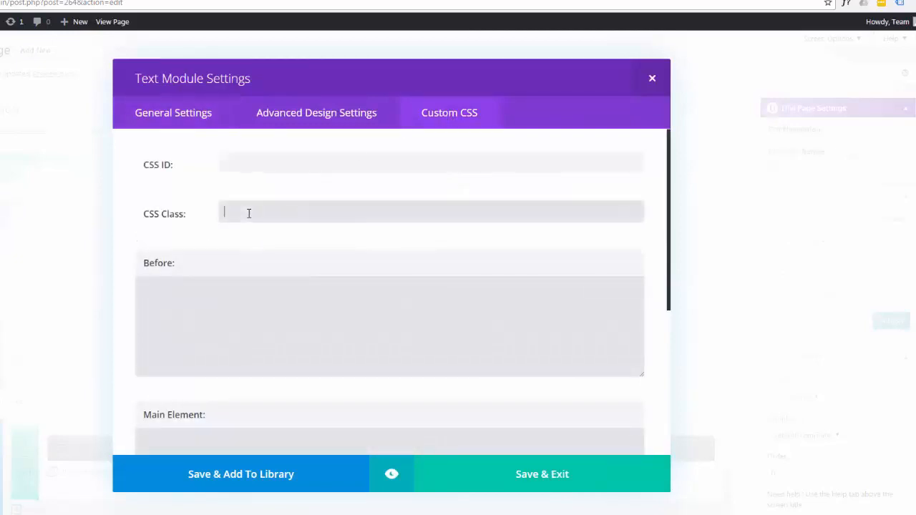
{"action": "type", "text": "et-animated et_pb_animation_"}
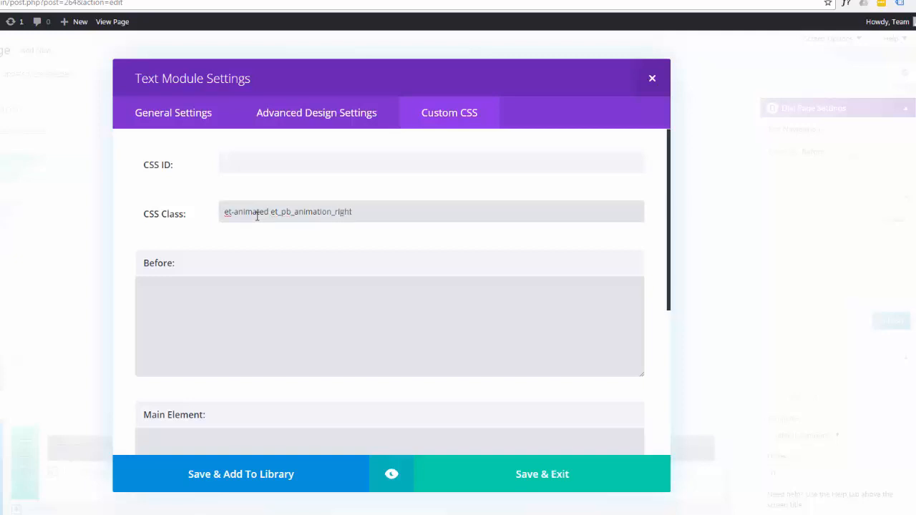
{"action": "left_click", "coordinate": [544, 478]}
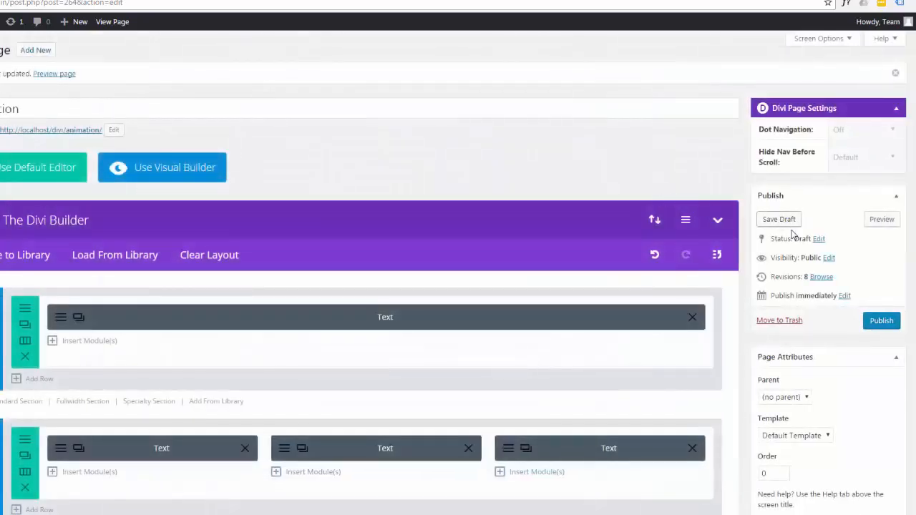
Save the page draft and preview the third text column's animation, reloading the page to replay it.
{"action": "left_click", "coordinate": [785, 224]}
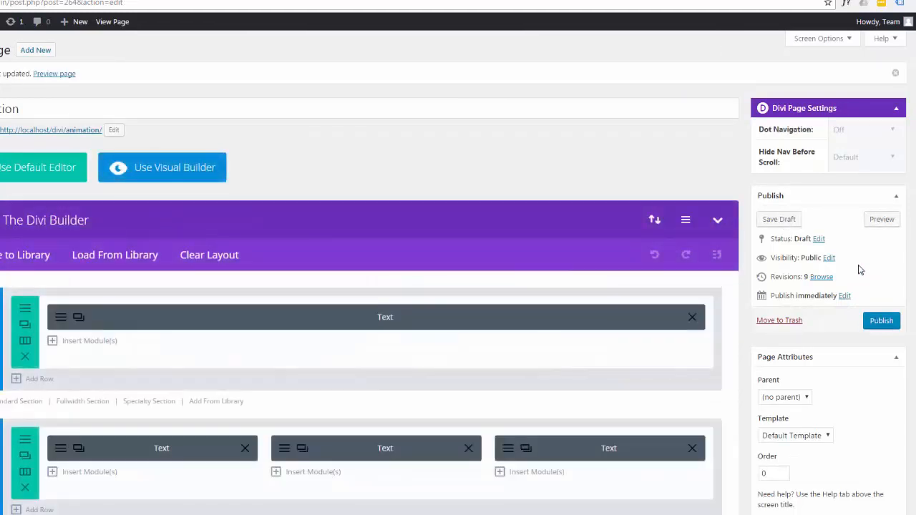
{"action": "left_click", "coordinate": [876, 224]}
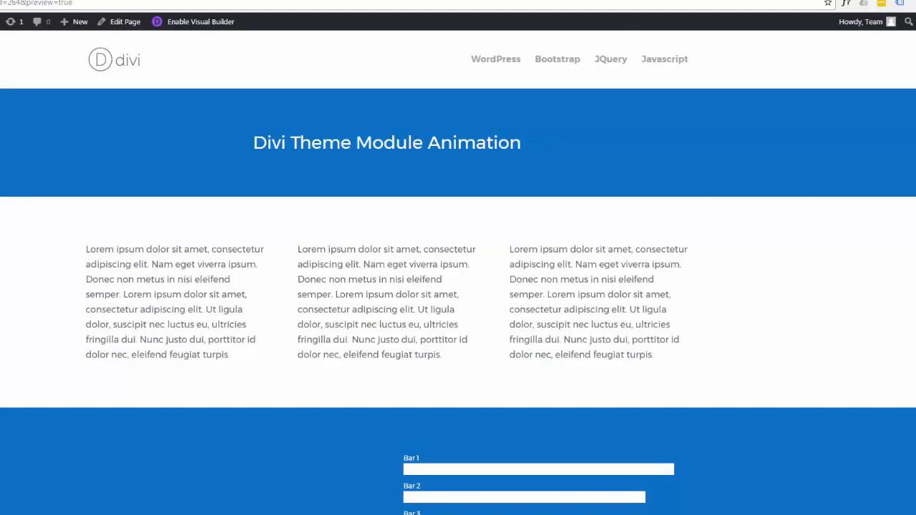
{"action": "key", "text": "F5"}
Give the middle column's Text module the copied animation CSS classes with a direction suffix beginning with "b", and save its settings.
{"action": "left_click", "coordinate": [164, 1]}
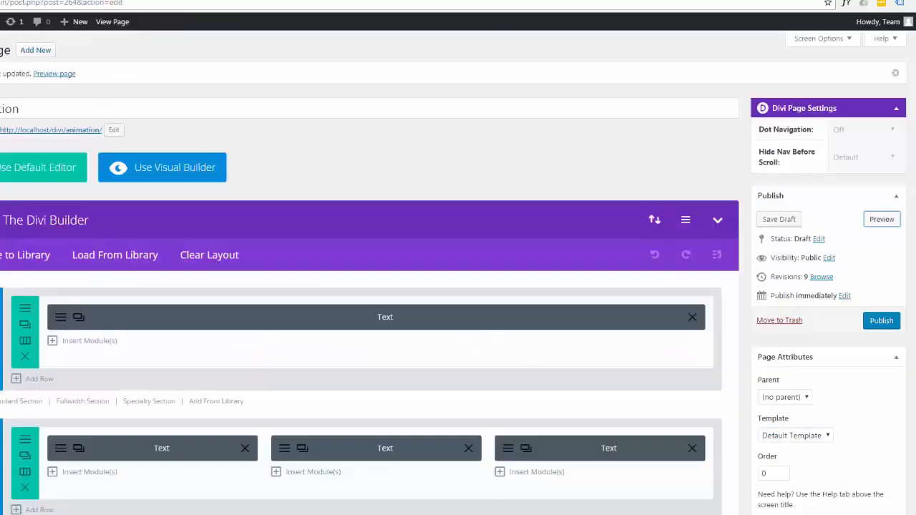
{"action": "left_click", "coordinate": [285, 449]}
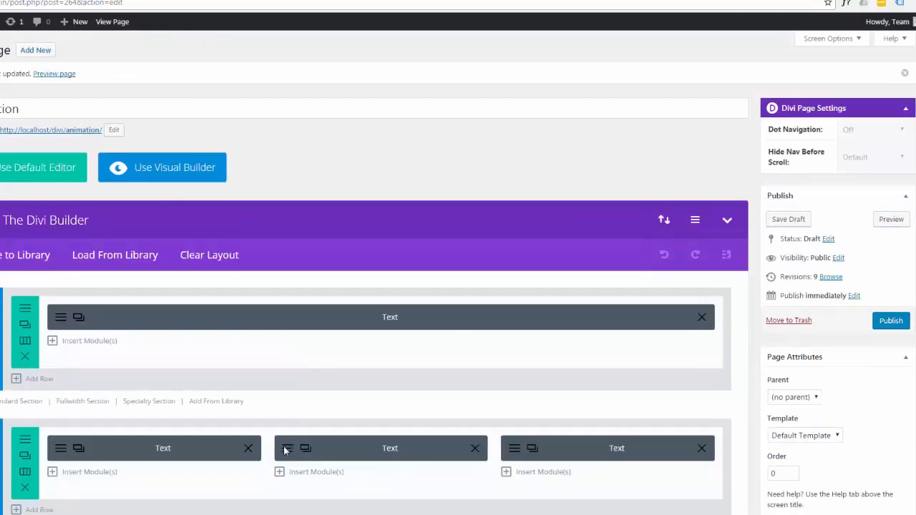
{"action": "left_click", "coordinate": [459, 116]}
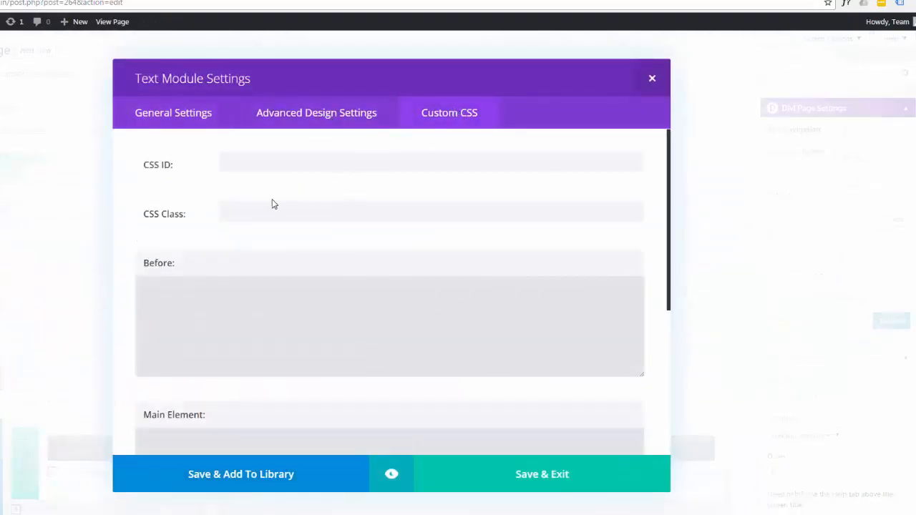
{"action": "left_click", "coordinate": [247, 212]}
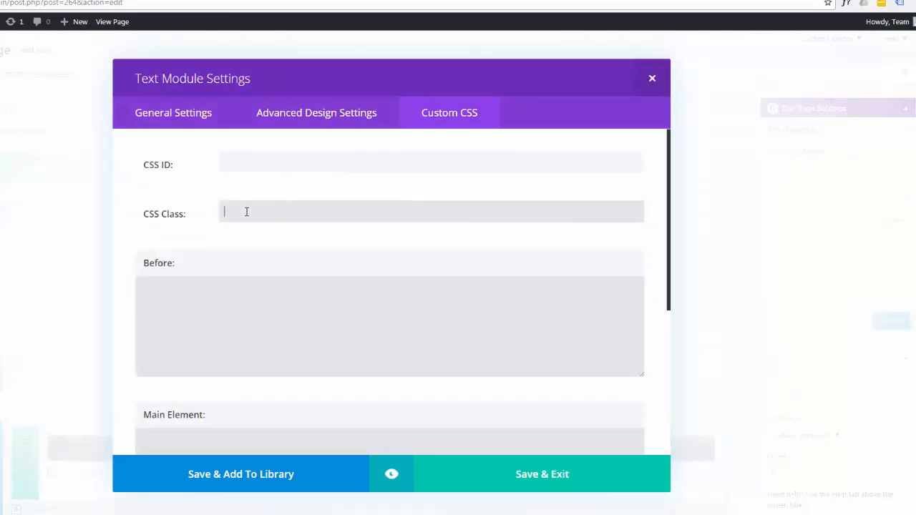
{"action": "type", "text": "et-animated et_pb_animation_"}
{"action": "type", "text": "b"}
{"action": "left_click", "coordinate": [557, 479]}
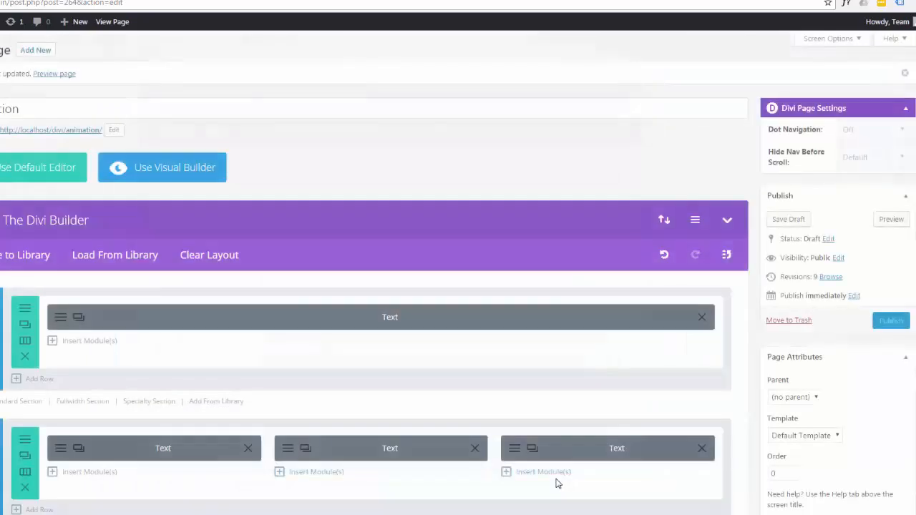
Add the copied animation CSS classes to the Text module in the first column and save its settings.
{"action": "left_click", "coordinate": [61, 449]}
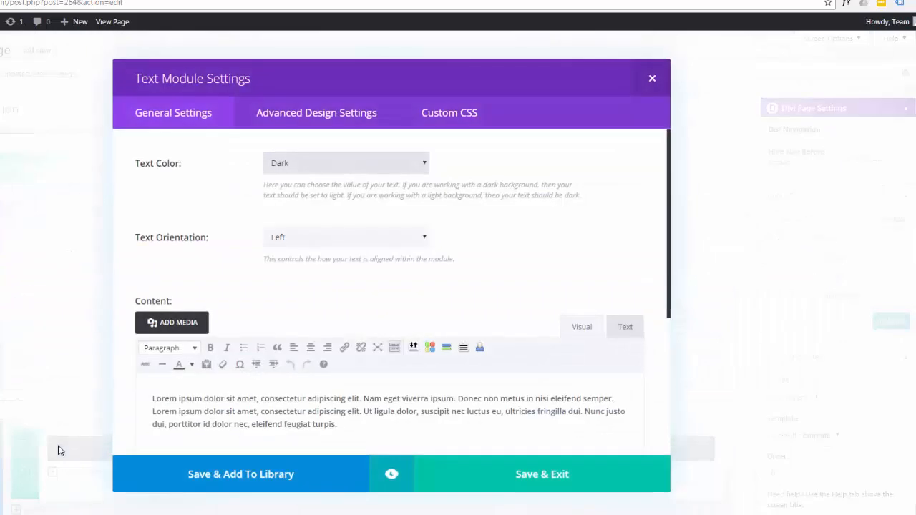
{"action": "left_click", "coordinate": [458, 112]}
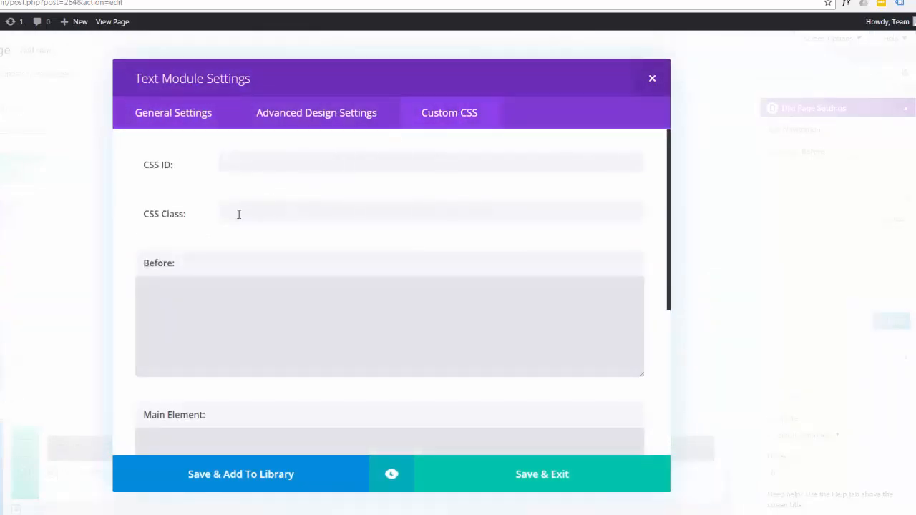
{"action": "left_click", "coordinate": [239, 214]}
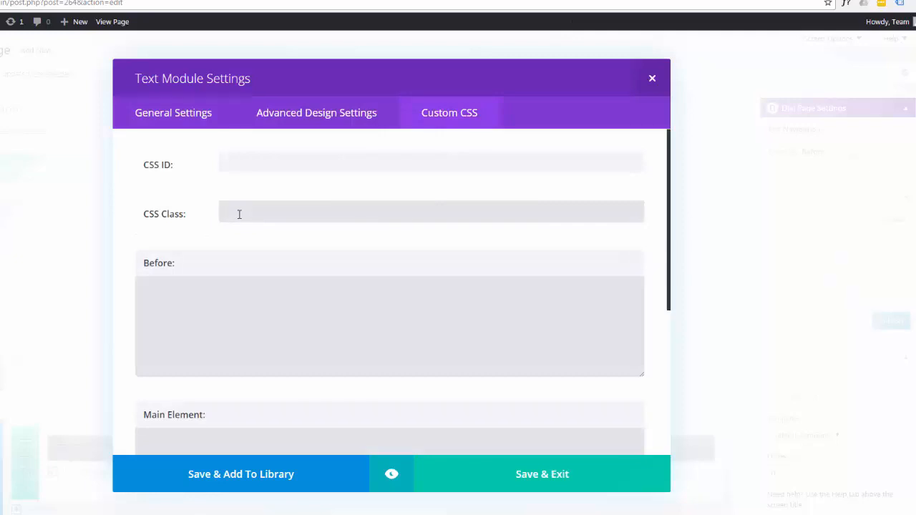
{"action": "type", "text": "et-animated et_pb_animation_"}
{"action": "left_click", "coordinate": [551, 473]}
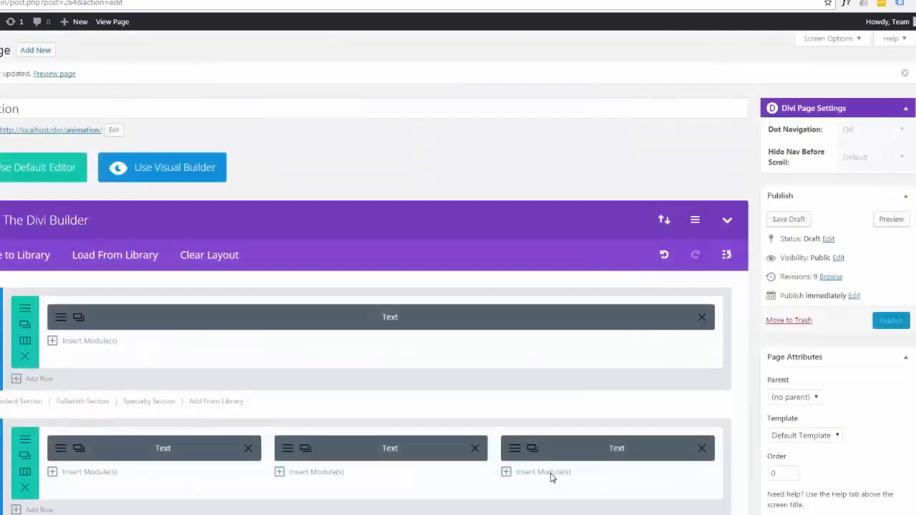
Save the draft and preview the animations of all three text columns and the section below them.
{"action": "left_click", "coordinate": [788, 219]}
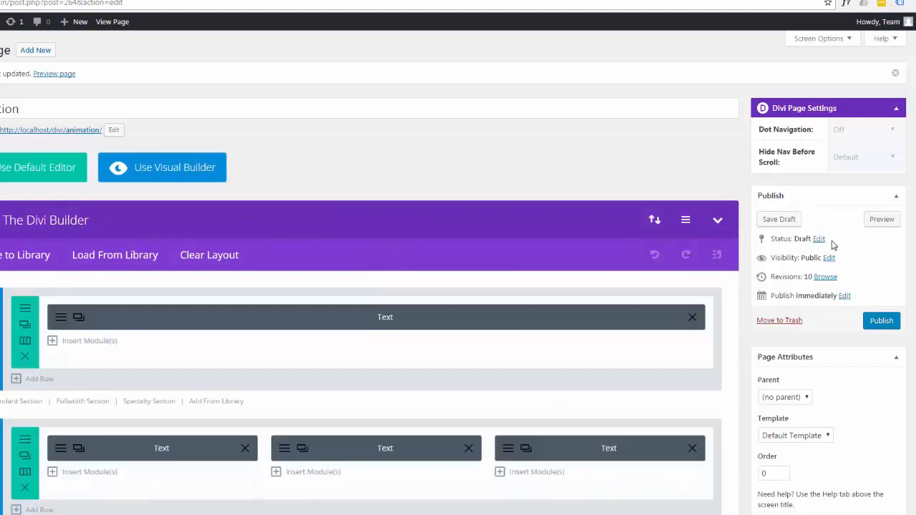
{"action": "left_click", "coordinate": [882, 220]}
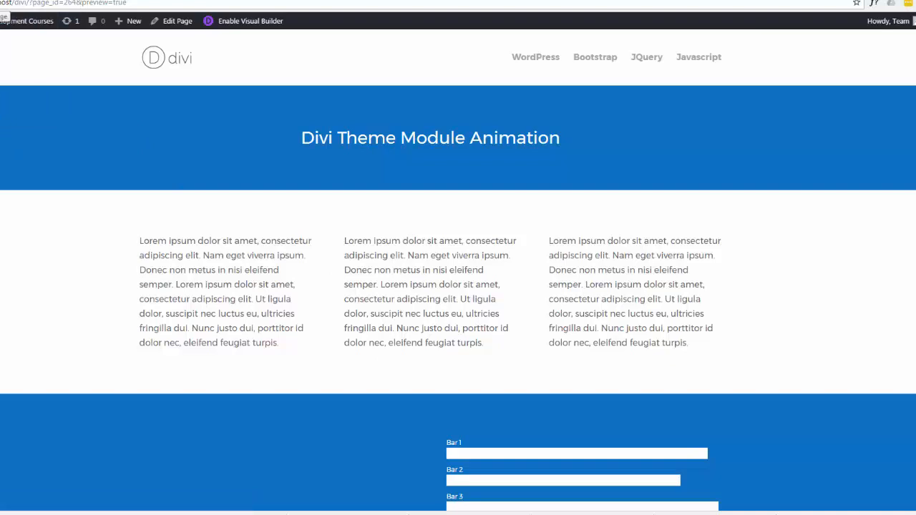
{"action": "key", "text": "F5"}
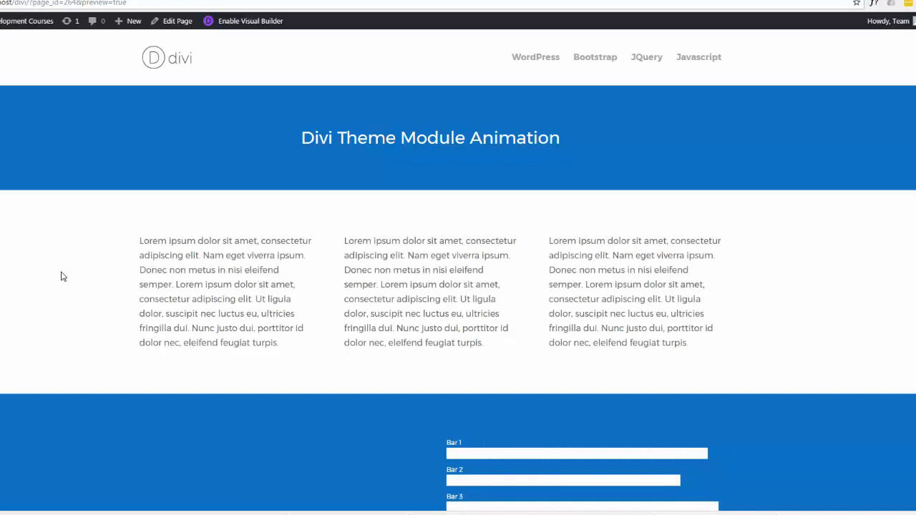
{"action": "scroll", "coordinate": [58, 271], "scroll_direction": "down", "scroll_amount": 2}
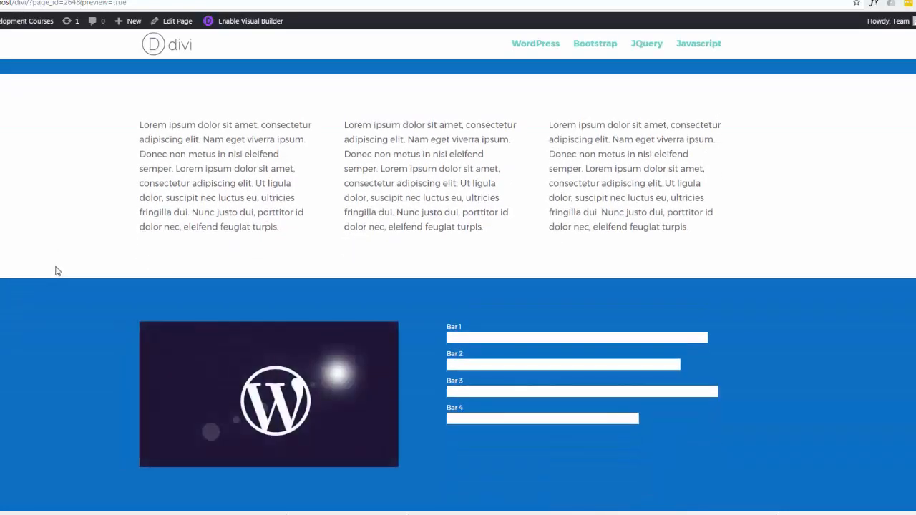
{"action": "scroll", "coordinate": [57, 271], "scroll_direction": "up", "scroll_amount": 2}
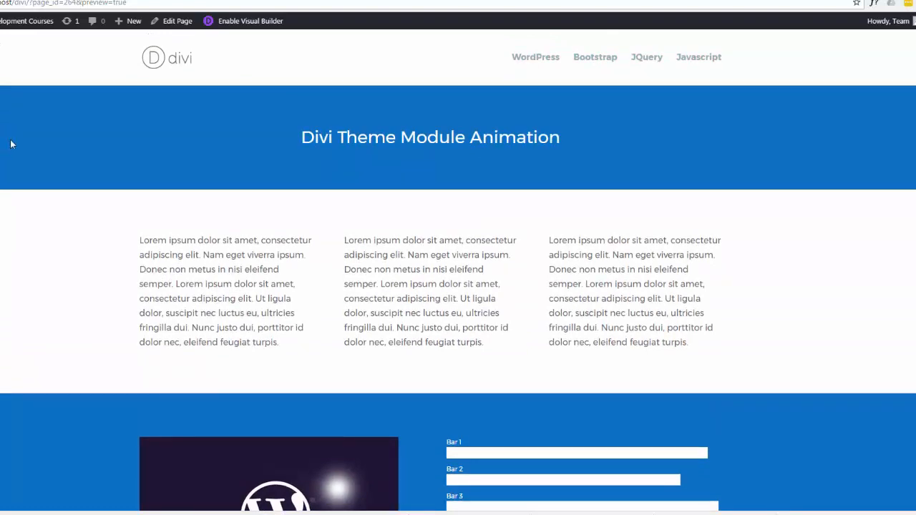
Give the three-column row the CSS classes "et-animated et_pb_animation_" with a direction suffix beginning with "l", and save the row settings.
{"action": "left_click", "coordinate": [157, 0]}
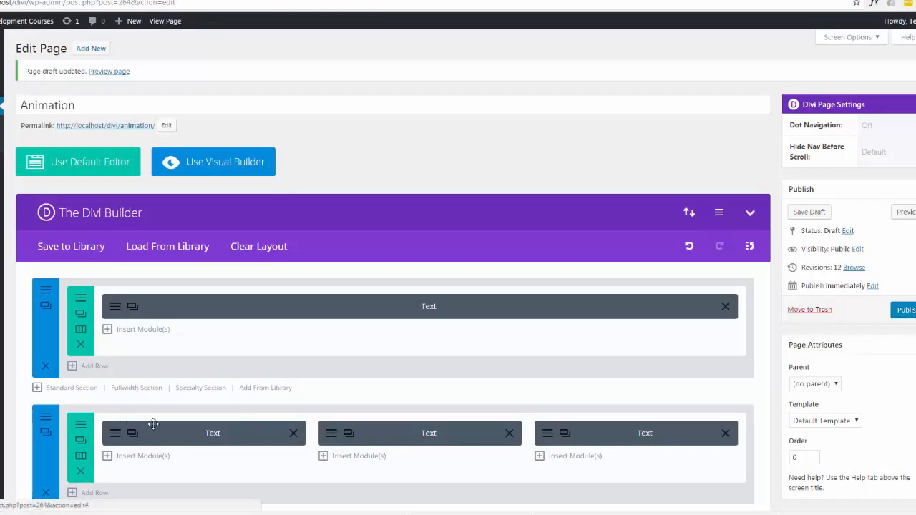
{"action": "left_click", "coordinate": [80, 424]}
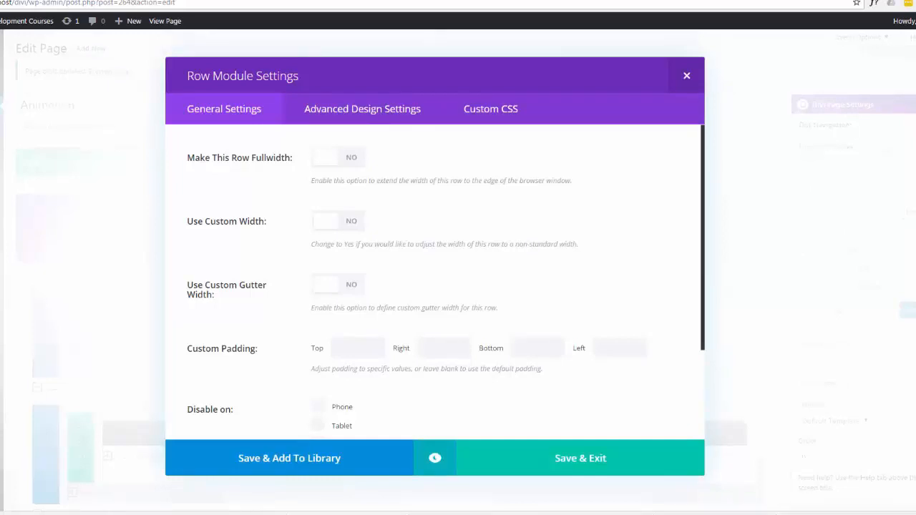
{"action": "left_click", "coordinate": [482, 113]}
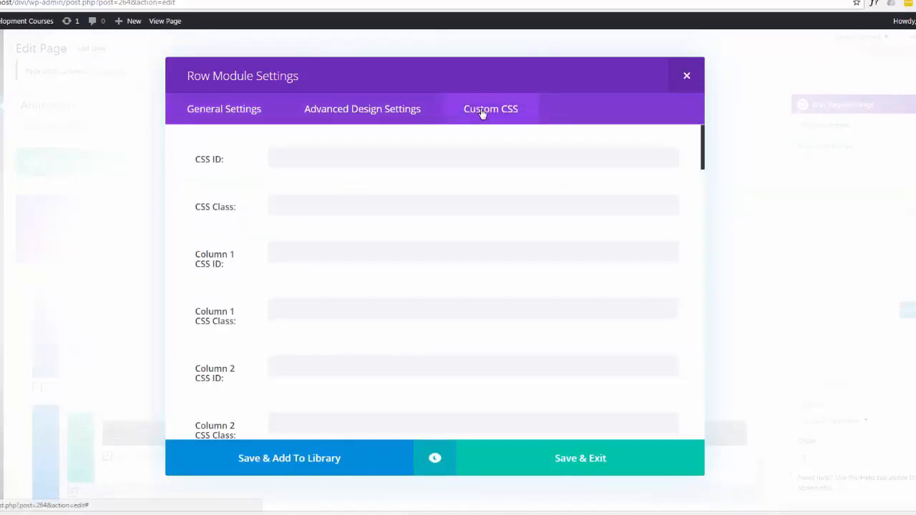
{"action": "left_click", "coordinate": [272, 205]}
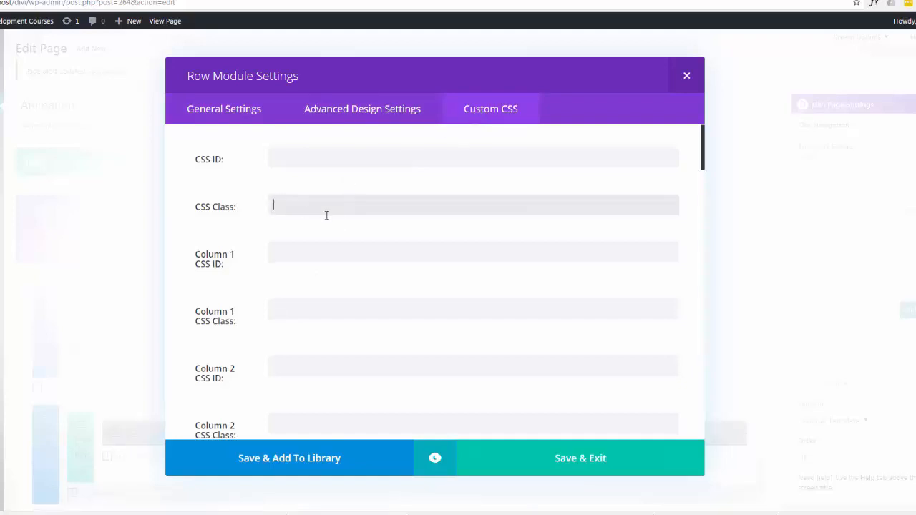
{"action": "type", "text": "et-animated et_pb_animation_"}
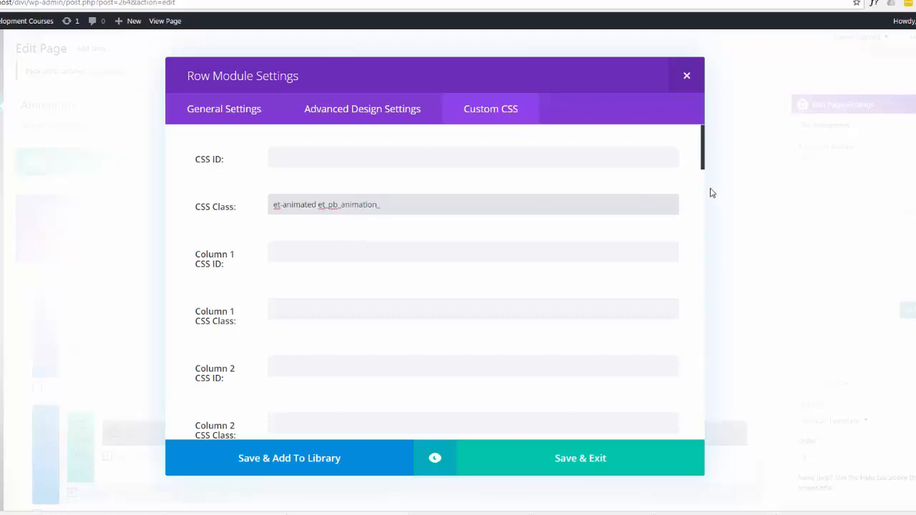
{"action": "type", "text": "left"}
{"action": "left_click", "coordinate": [553, 469]}
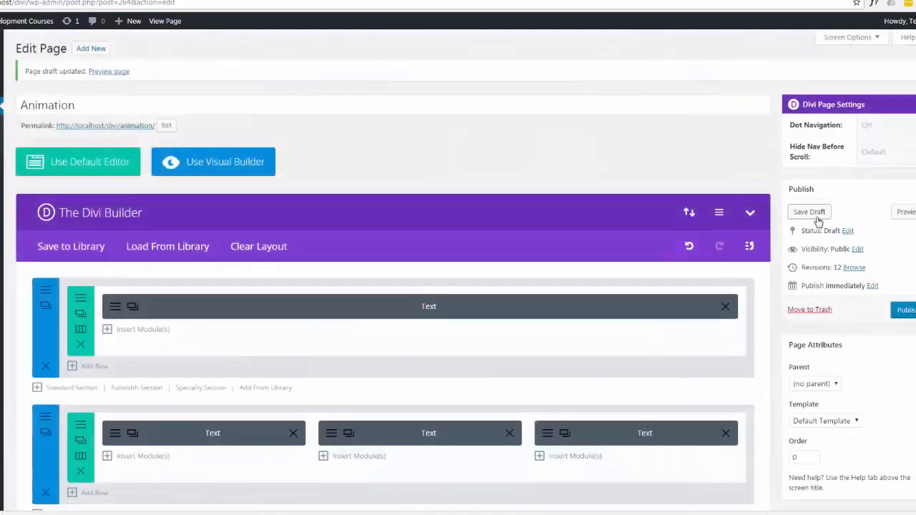
Save the draft, preview the whole row's animation by replaying it on the front end, and return to the page editor.
{"action": "left_click", "coordinate": [817, 215]}
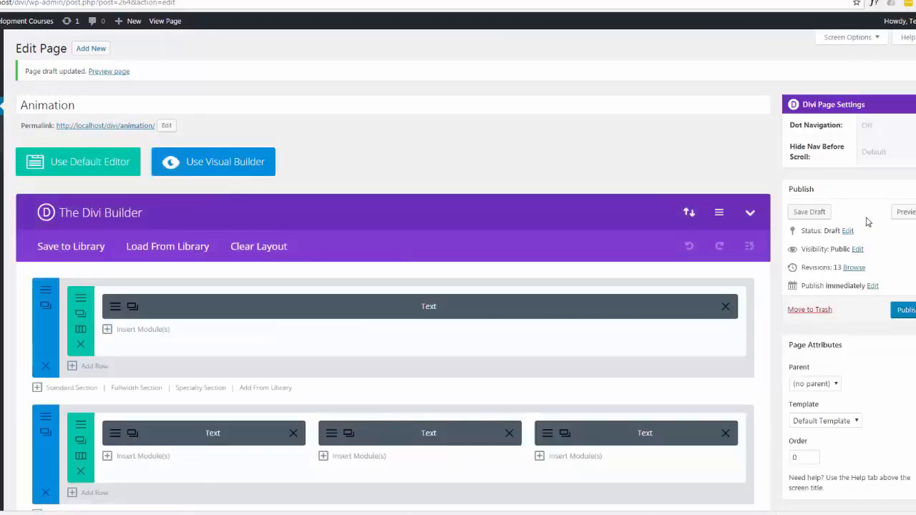
{"action": "left_click", "coordinate": [904, 214]}
{"action": "left_click", "coordinate": [601, 1]}
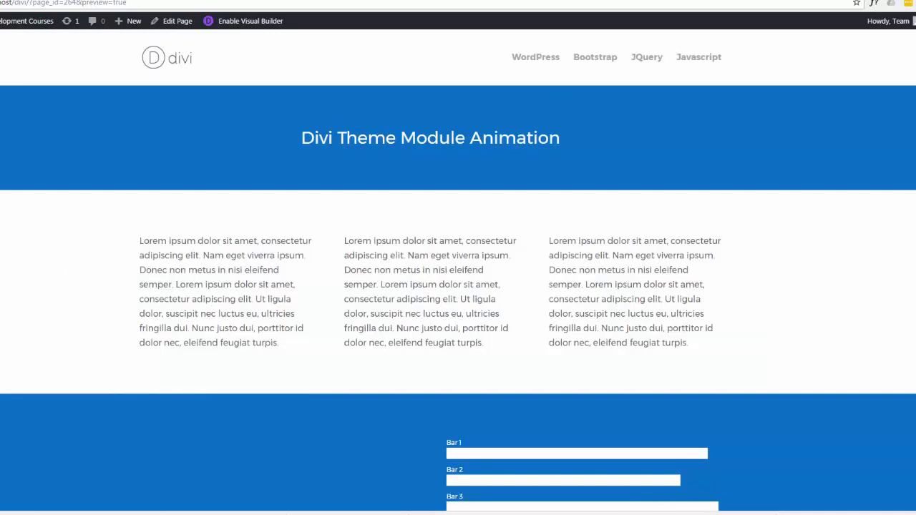
{"action": "key", "text": "F5"}
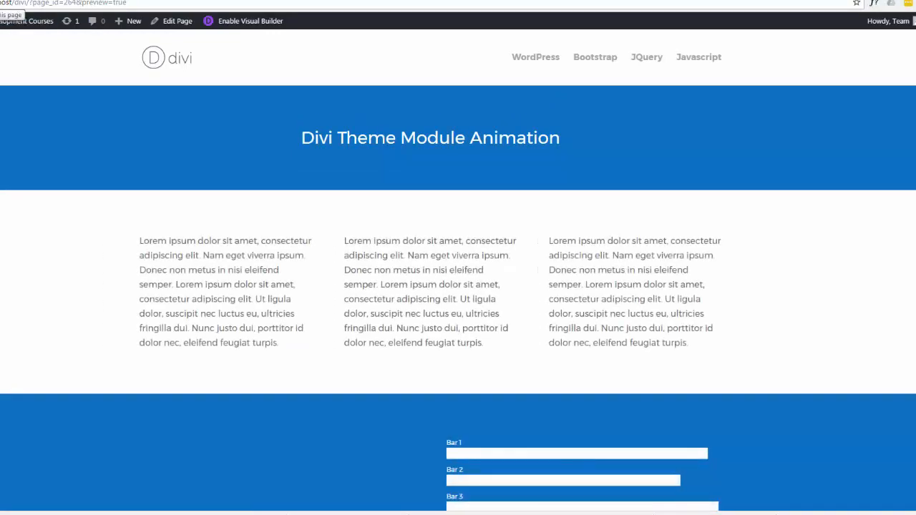
{"action": "key", "text": "F5"}
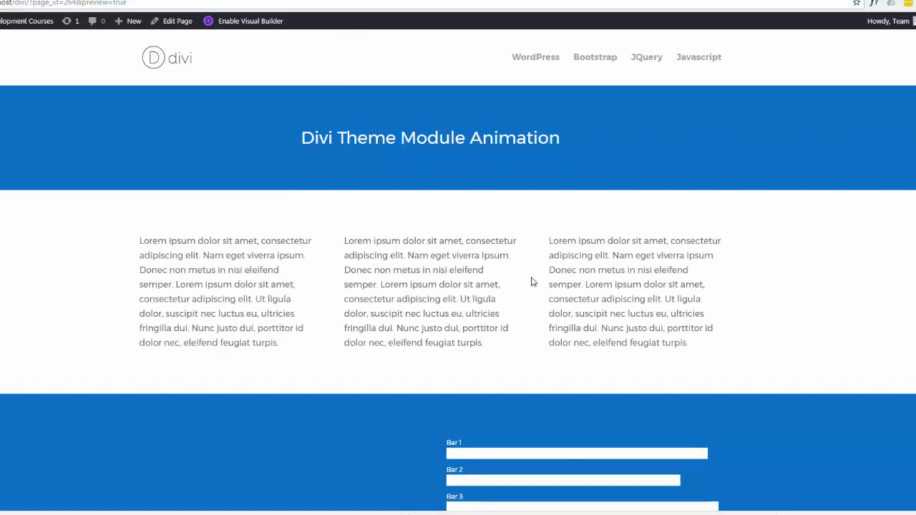
{"action": "key", "text": "ctrl+shift+Tab"}
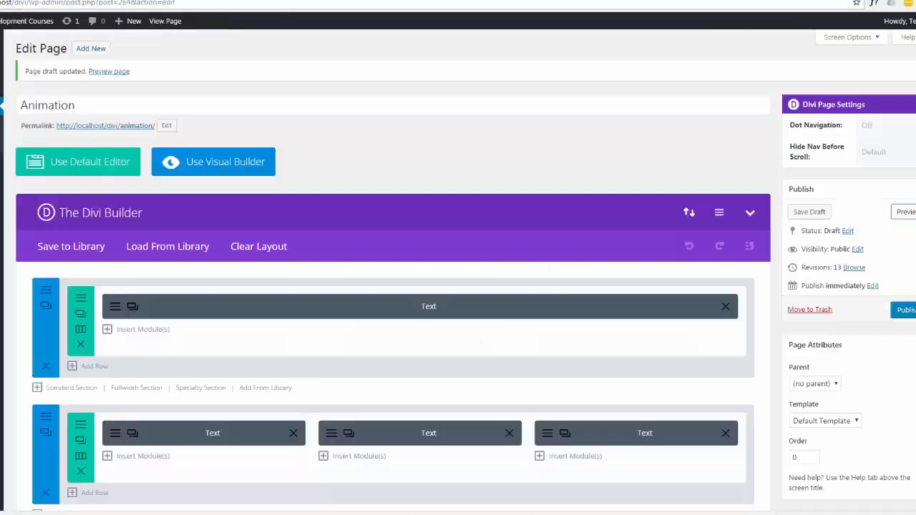
Clear the CSS class of the Text module in the first column and save its settings.
{"action": "left_click", "coordinate": [115, 434]}
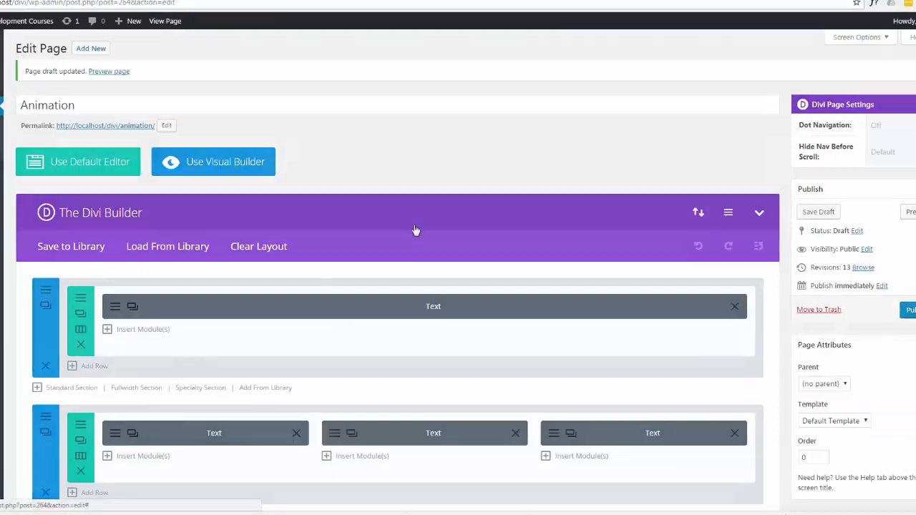
{"action": "left_click", "coordinate": [482, 111]}
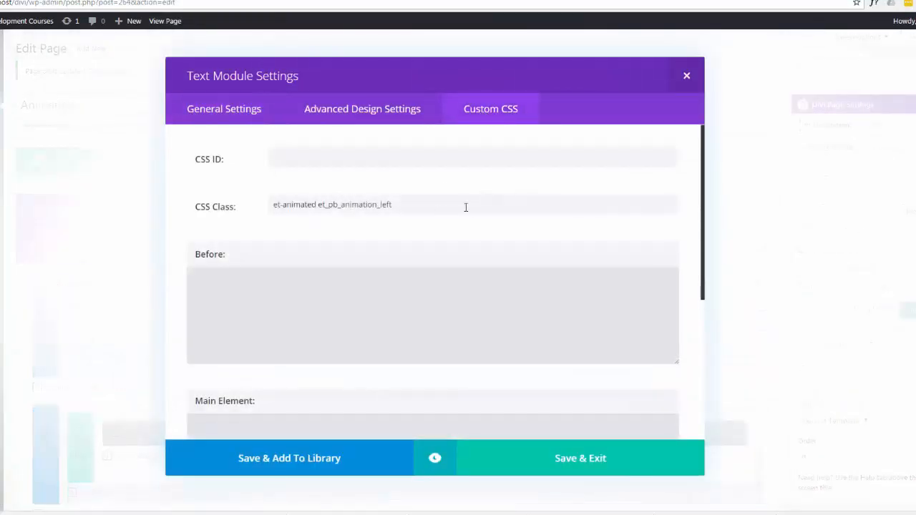
{"action": "triple_click", "coordinate": [292, 203]}
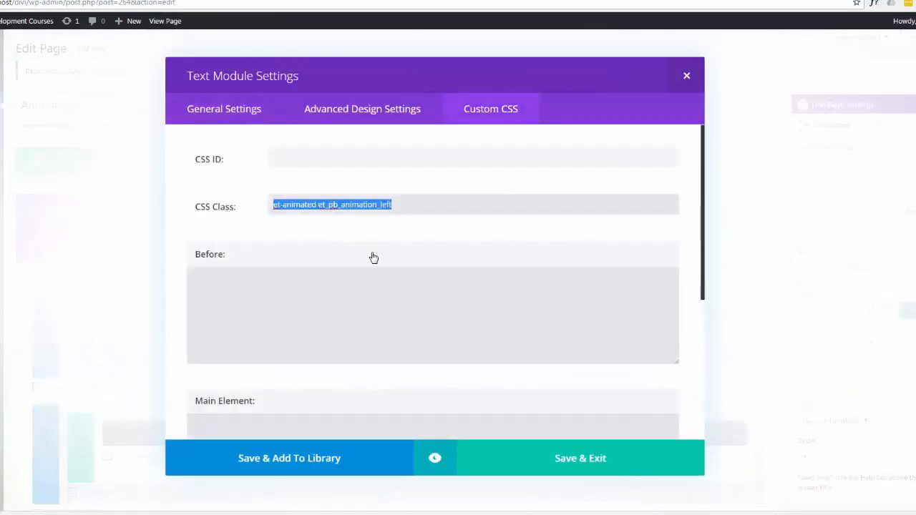
{"action": "key", "text": "BackSpace"}
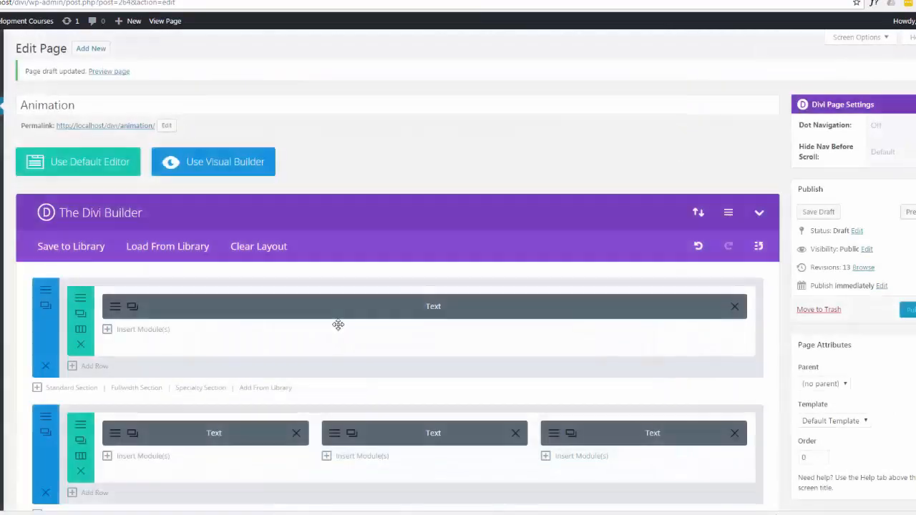
Remove the CSS classes from the Text module in the second column and save its settings.
{"action": "left_click", "coordinate": [329, 436]}
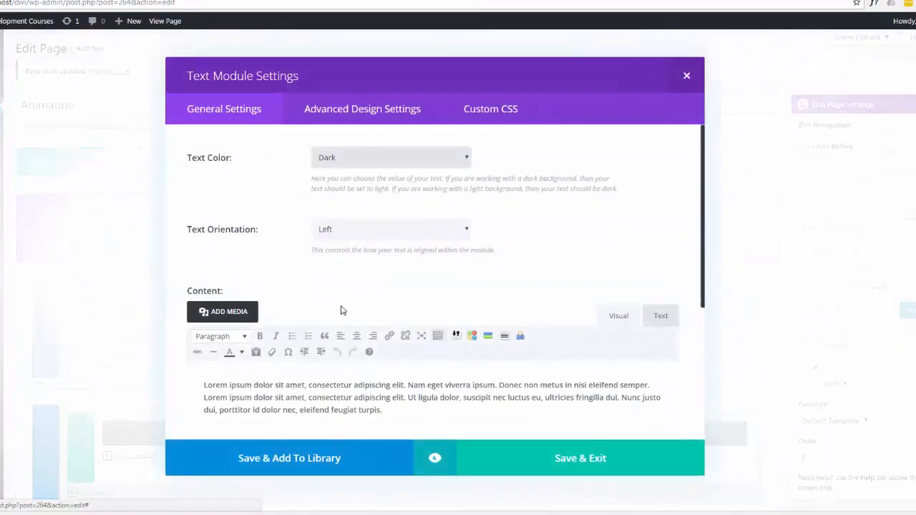
{"action": "left_click", "coordinate": [507, 105]}
{"action": "left_click_drag", "start_coordinate": [409, 205], "coordinate": [312, 258]}
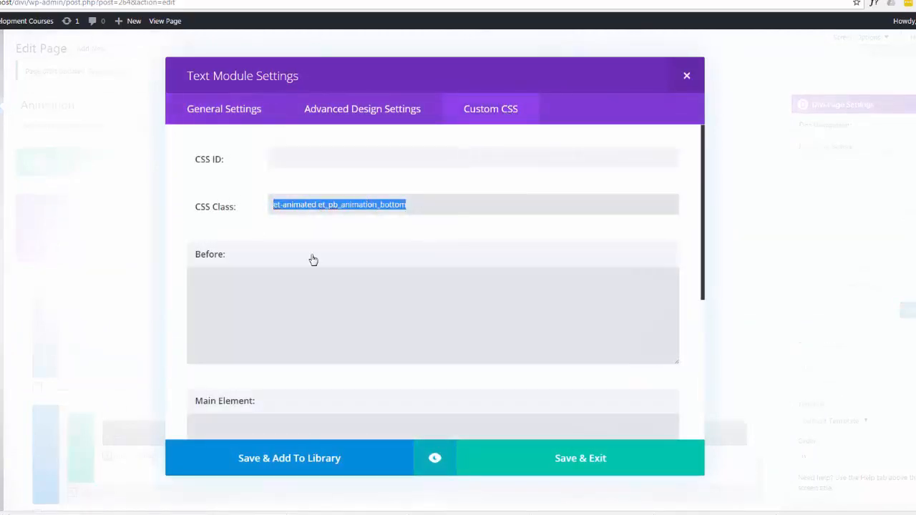
{"action": "key", "text": "BackSpace"}
{"action": "left_click", "coordinate": [583, 466]}
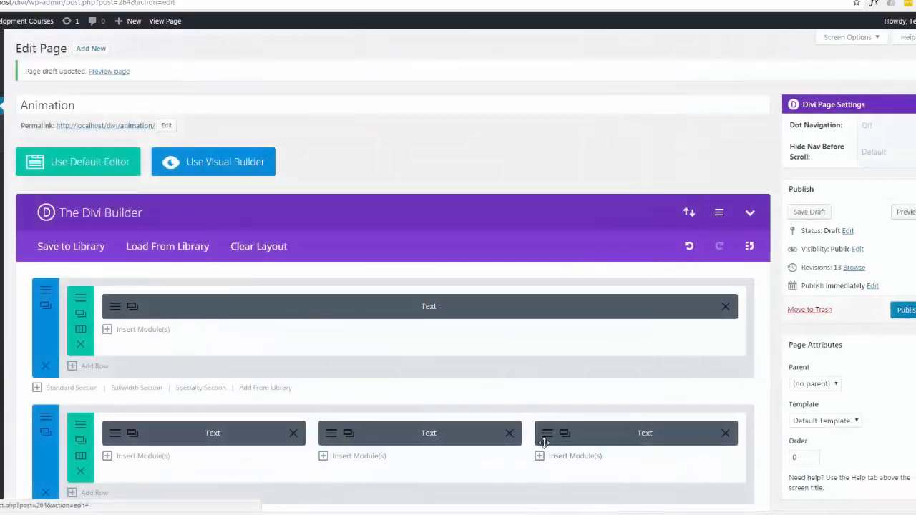
Empty the CSS class of the Text module in the third column and save its settings.
{"action": "left_click", "coordinate": [549, 434]}
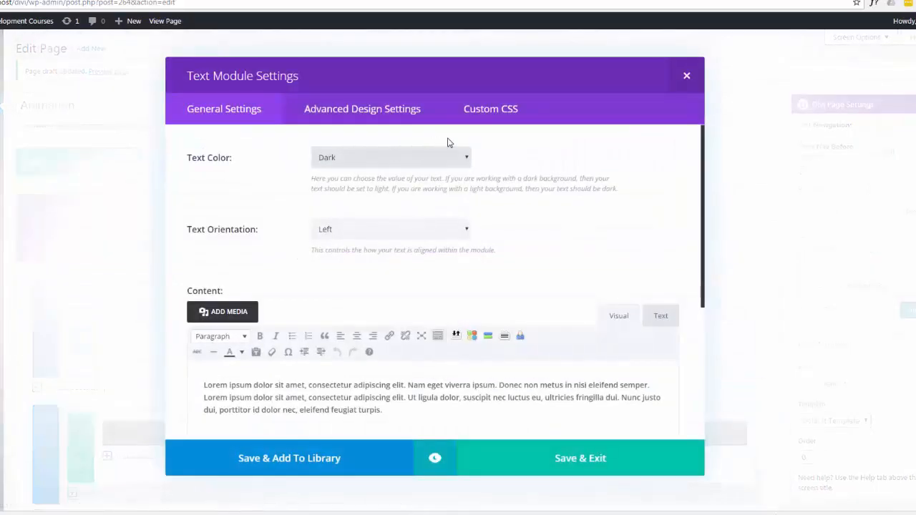
{"action": "left_click", "coordinate": [494, 113]}
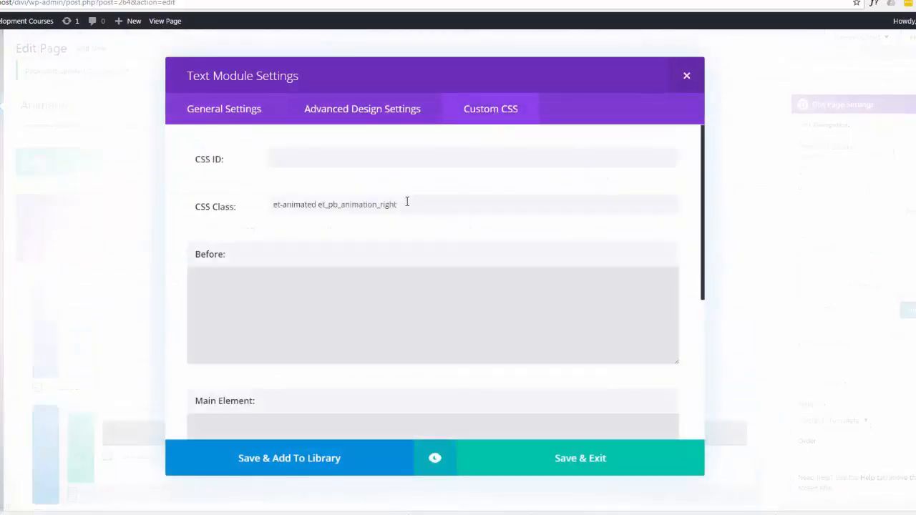
{"action": "left_click_drag", "start_coordinate": [408, 201], "coordinate": [201, 209]}
{"action": "key", "text": "BackSpace"}
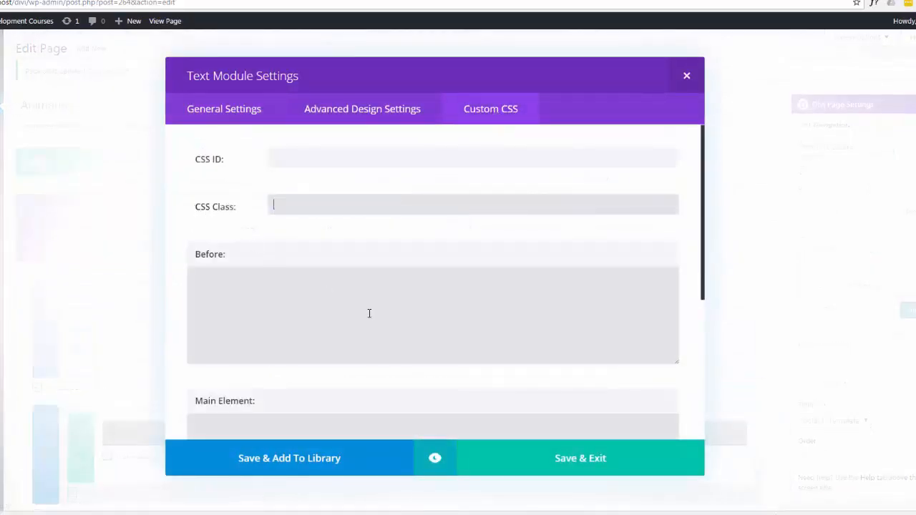
{"action": "left_click", "coordinate": [605, 456]}
Save the draft, preview the page, and replay the animations of the text row and the section below it on the front end.
{"action": "left_click", "coordinate": [814, 215]}
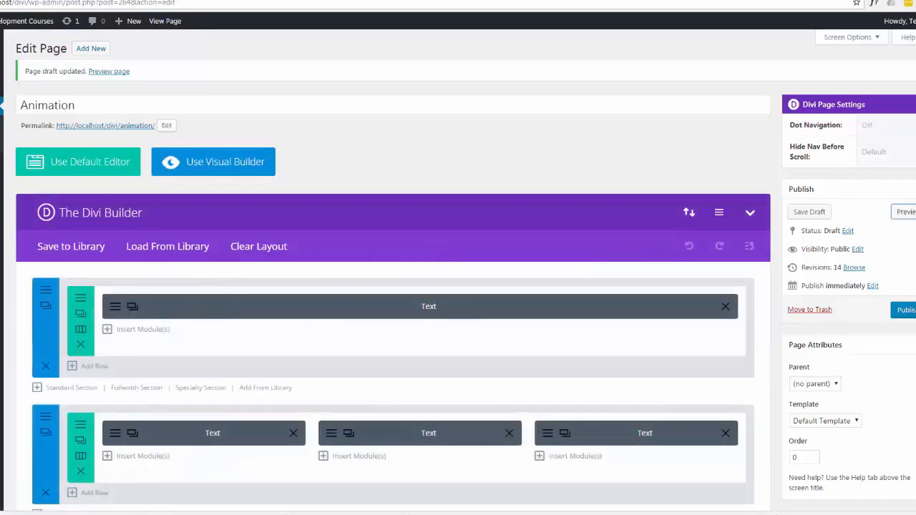
{"action": "left_click", "coordinate": [904, 212]}
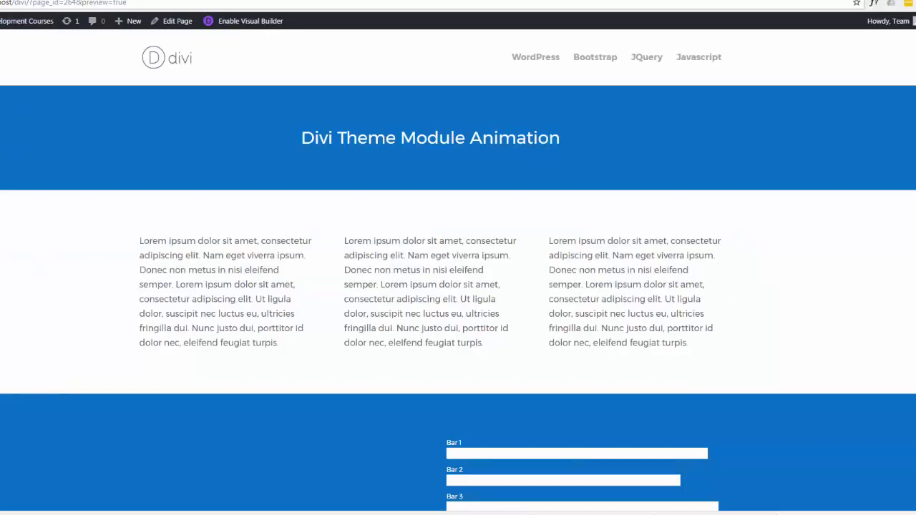
{"action": "left_click", "coordinate": [1, 5]}
{"action": "left_click", "coordinate": [2, 4]}
{"action": "scroll", "coordinate": [453, 357], "scroll_direction": "down", "scroll_amount": 2}
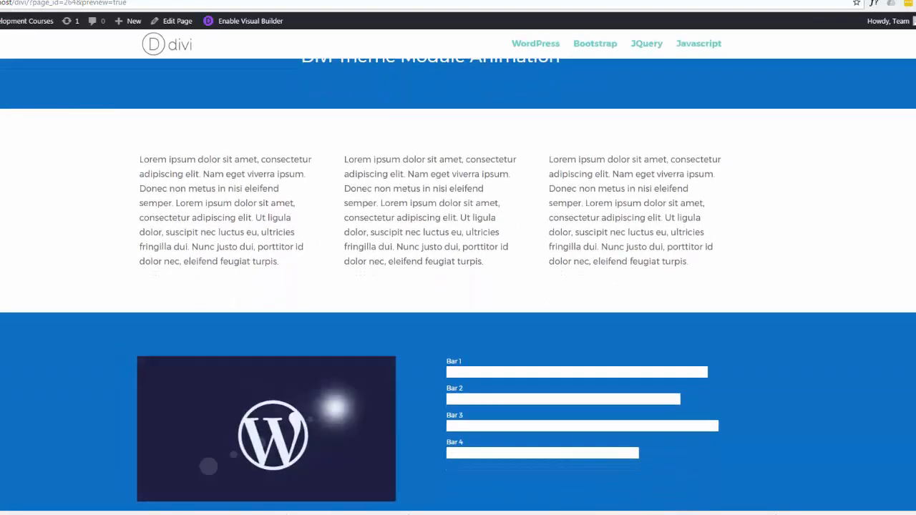
{"action": "scroll", "coordinate": [452, 357], "scroll_direction": "down", "scroll_amount": 1}
{"action": "scroll", "coordinate": [452, 357], "scroll_direction": "up", "scroll_amount": 2}
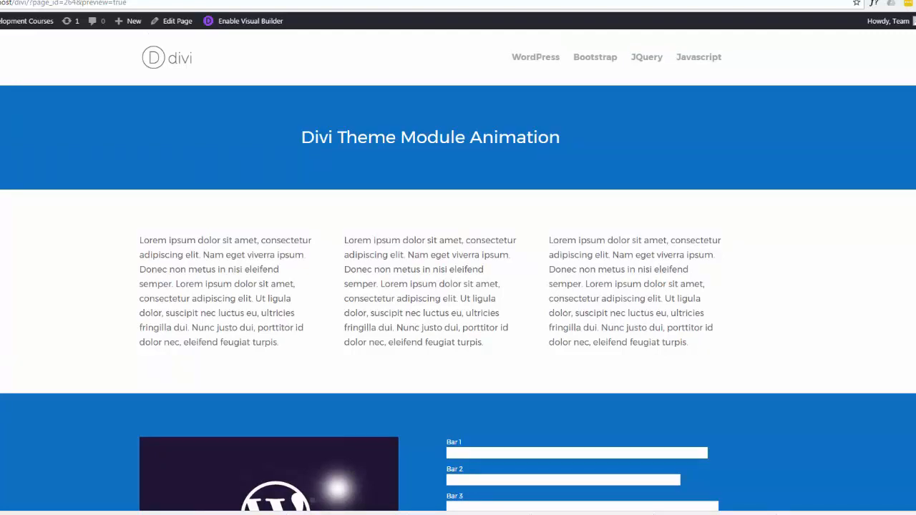
Open the code integration settings in the Divi Theme Options and go to the code fields.
{"action": "mouse_move", "coordinate": [22, 22]}
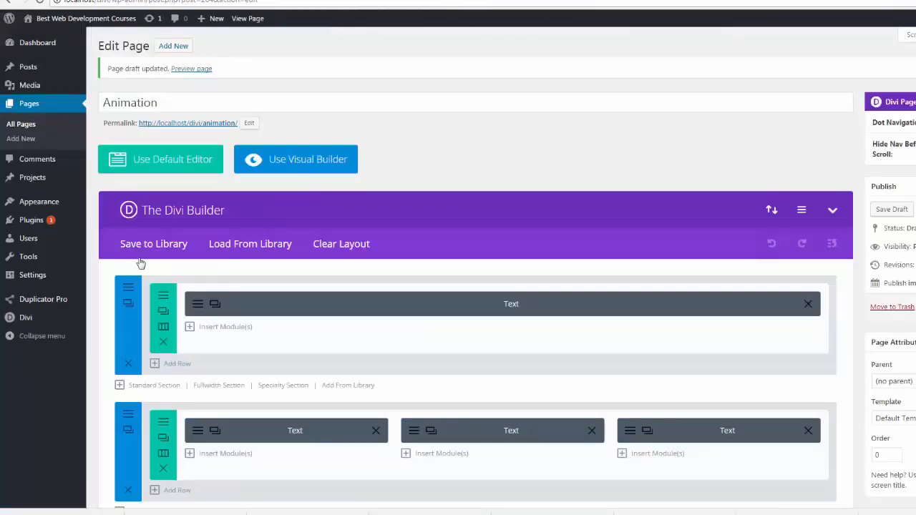
{"action": "mouse_move", "coordinate": [21, 318]}
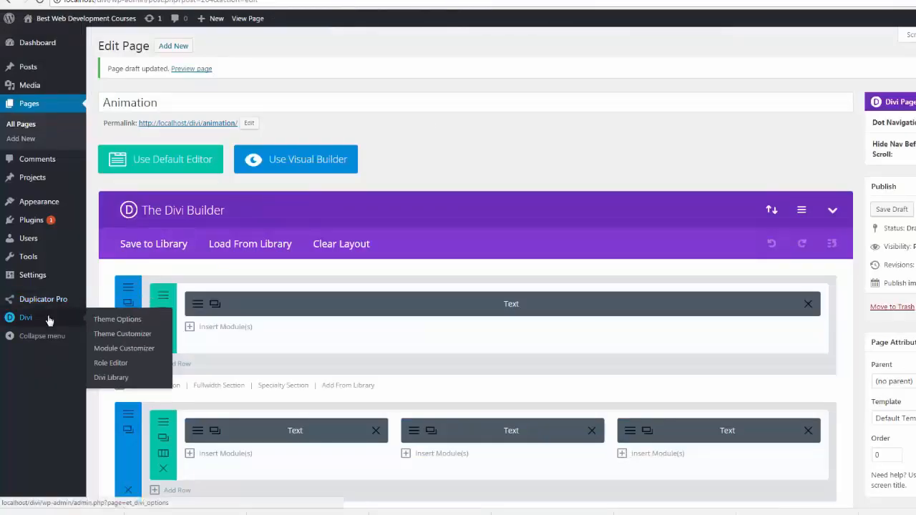
{"action": "left_click", "coordinate": [119, 323]}
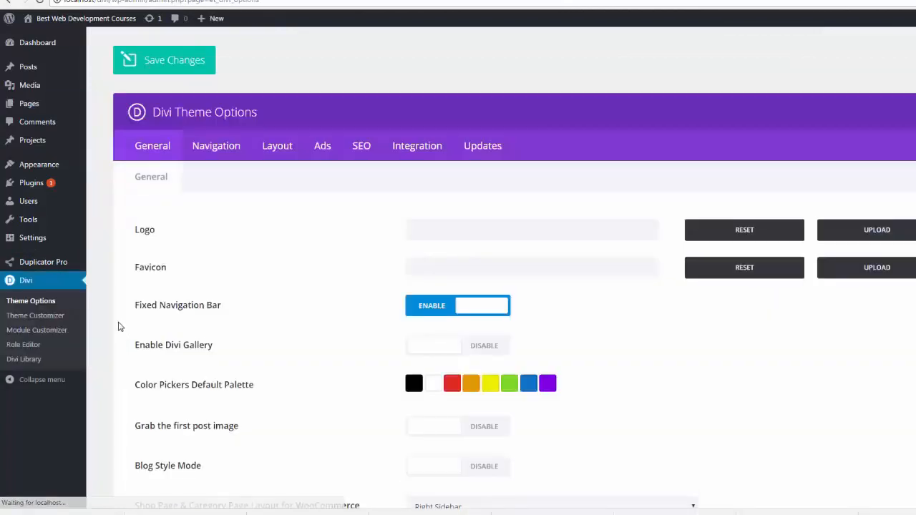
{"action": "left_click", "coordinate": [412, 149]}
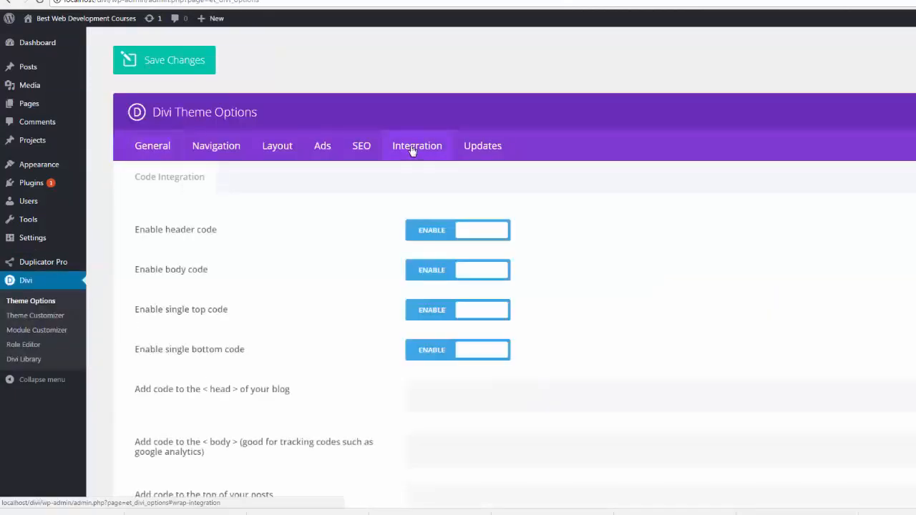
{"action": "scroll", "coordinate": [328, 315], "scroll_direction": "down", "scroll_amount": 5}
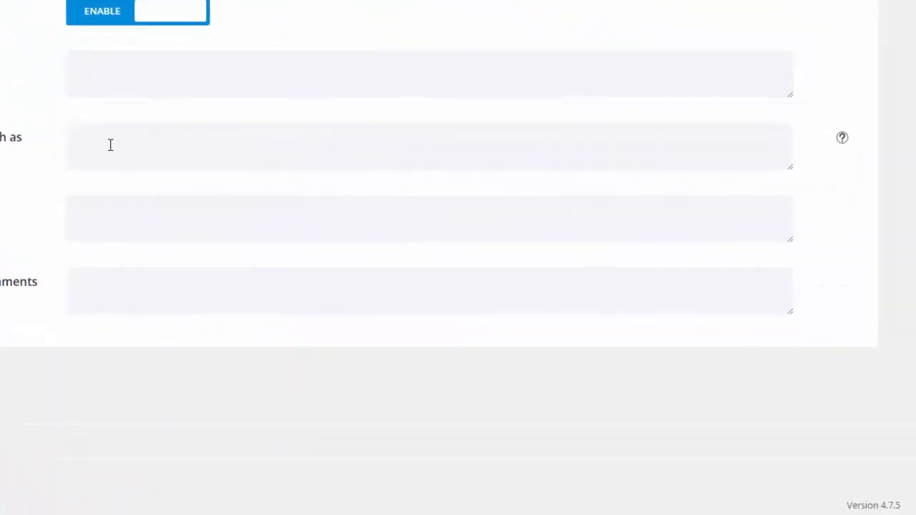
Paste the copied jQuery script for ".et-waypoint" elements into the body code field and save the theme options.
{"action": "left_click", "coordinate": [80, 137]}
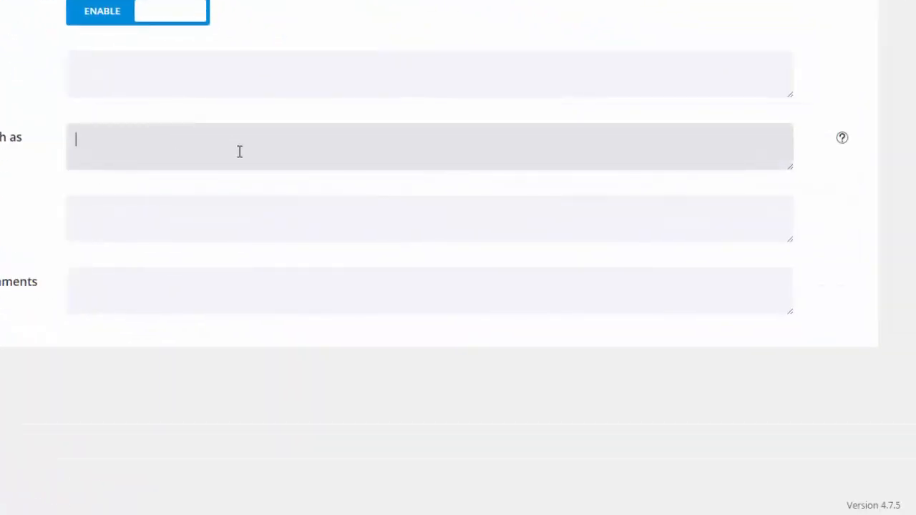
{"action": "key", "text": "ctrl+v"}
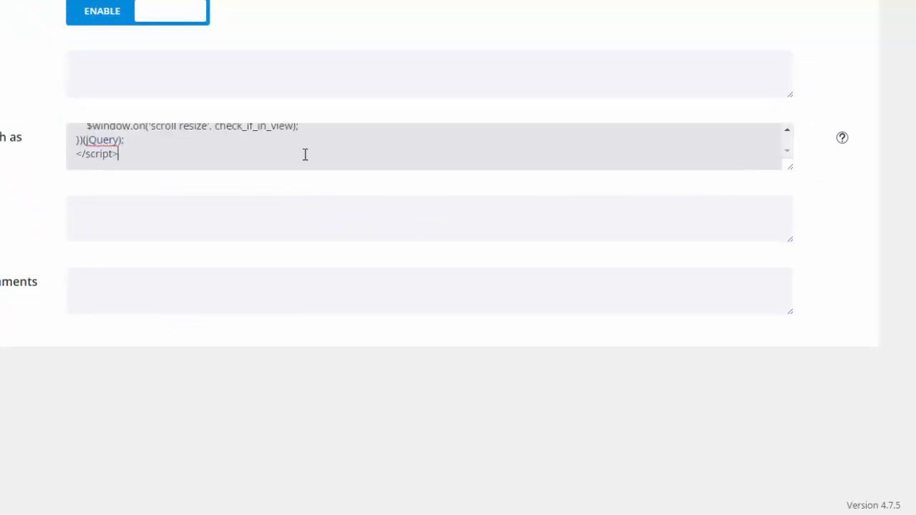
{"action": "left_click_drag", "start_coordinate": [790, 168], "coordinate": [850, 434]}
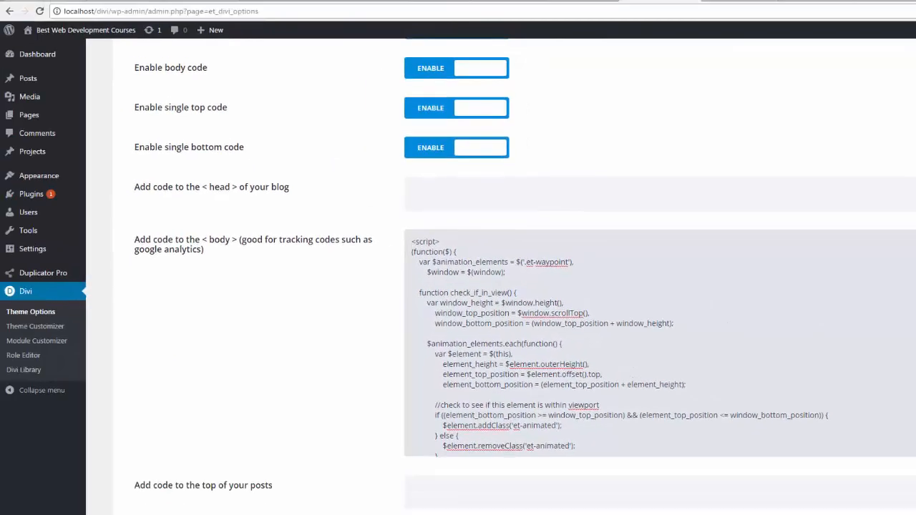
{"action": "left_click_drag", "start_coordinate": [915, 454], "coordinate": [915, 269]}
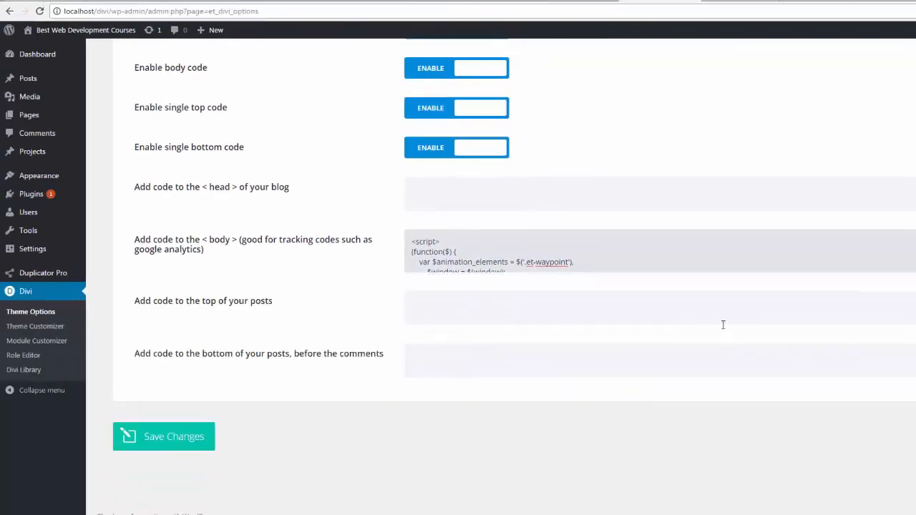
{"action": "left_click", "coordinate": [188, 442]}
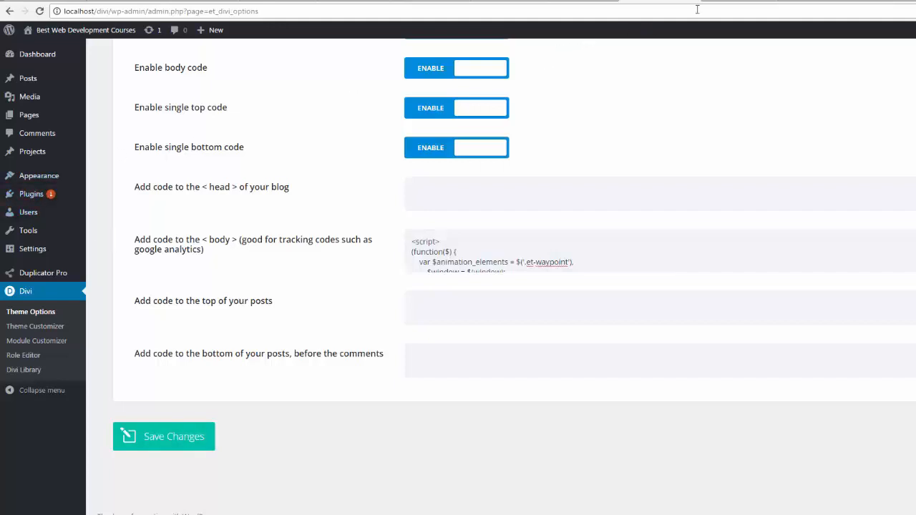
Return to the front-end preview and open the Animation page for editing from there.
{"action": "left_click", "coordinate": [724, 1]}
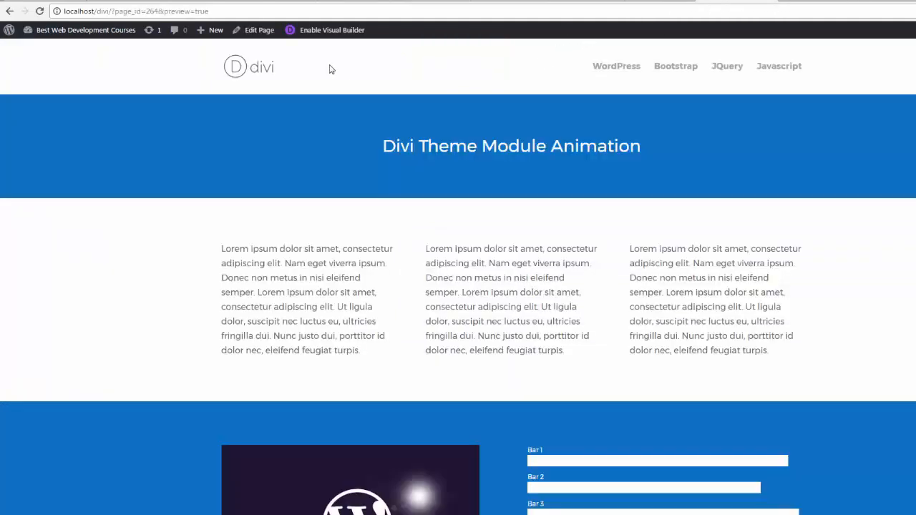
{"action": "left_click", "coordinate": [259, 31]}
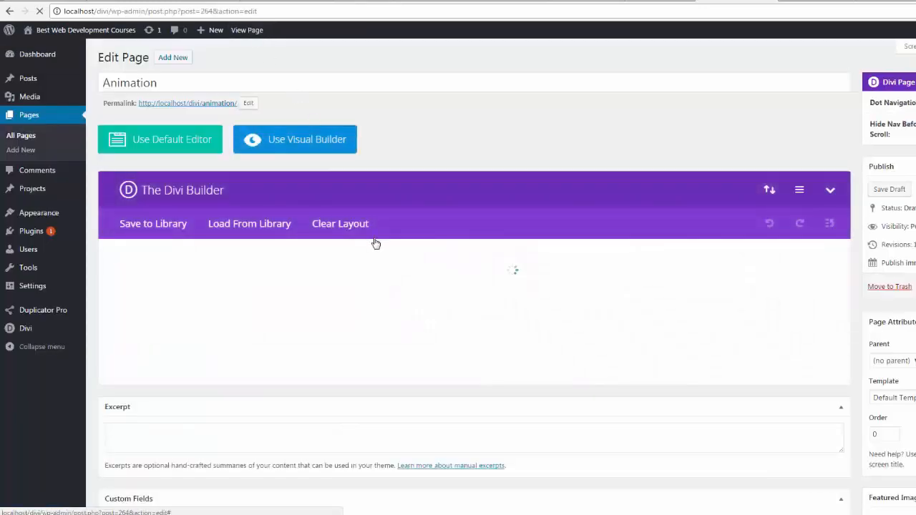
{"action": "scroll", "coordinate": [395, 297], "scroll_direction": "down", "scroll_amount": 2}
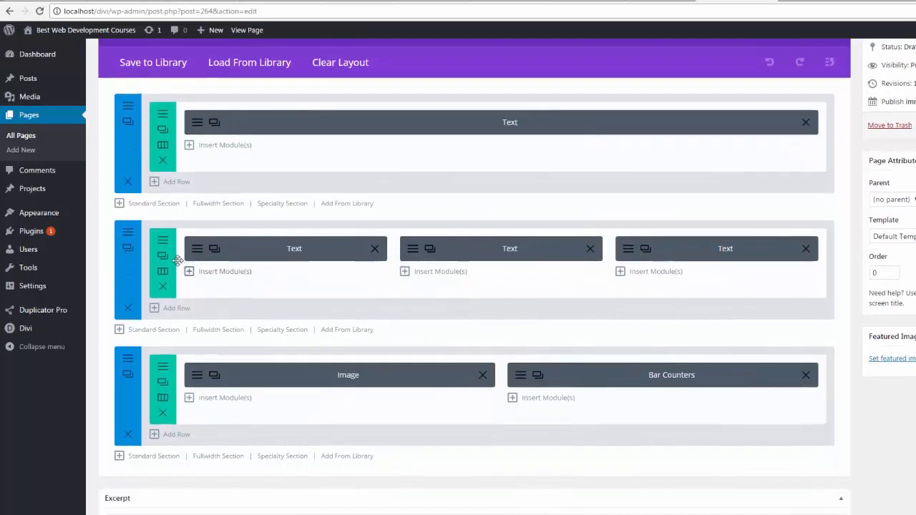
Replace the three-column row's CSS classes with "et_pb_animation_left et-animated et-waypoint", then save the row settings and the draft.
{"action": "left_click", "coordinate": [163, 242]}
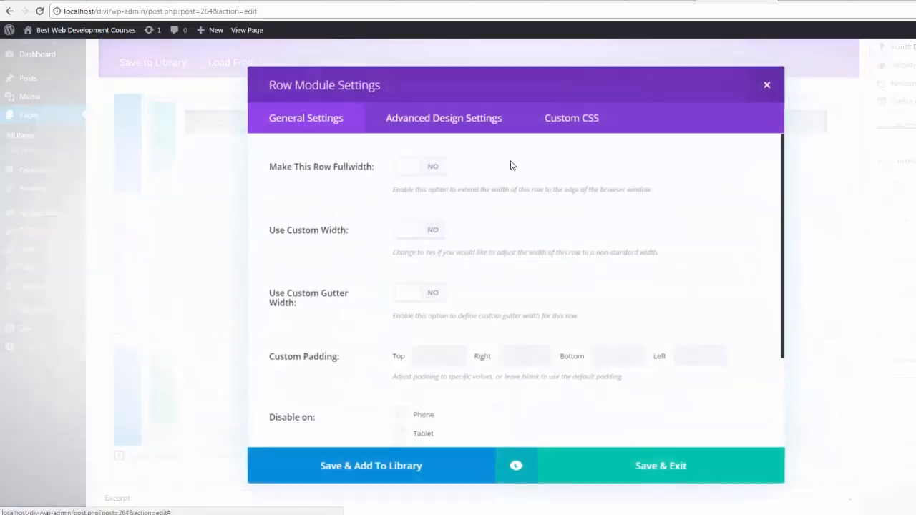
{"action": "left_click", "coordinate": [584, 120]}
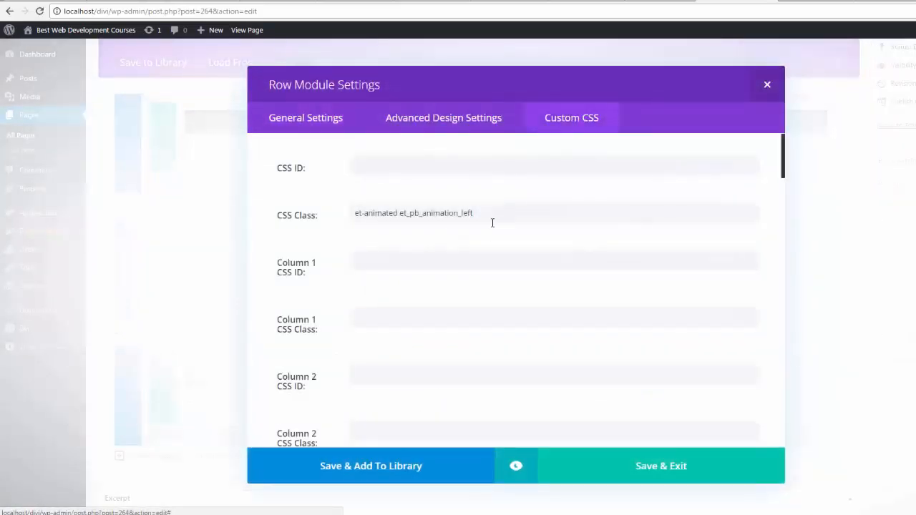
{"action": "left_click_drag", "start_coordinate": [482, 214], "coordinate": [325, 221]}
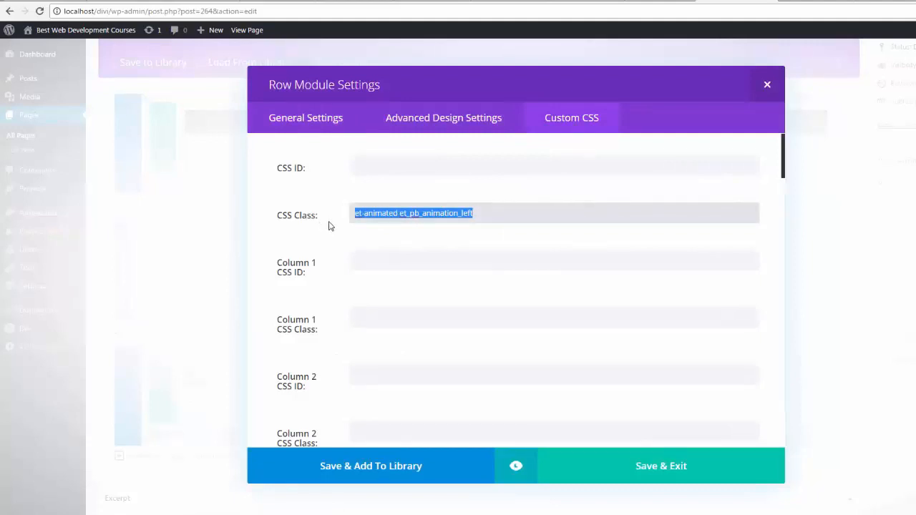
{"action": "key", "text": "BackSpace"}
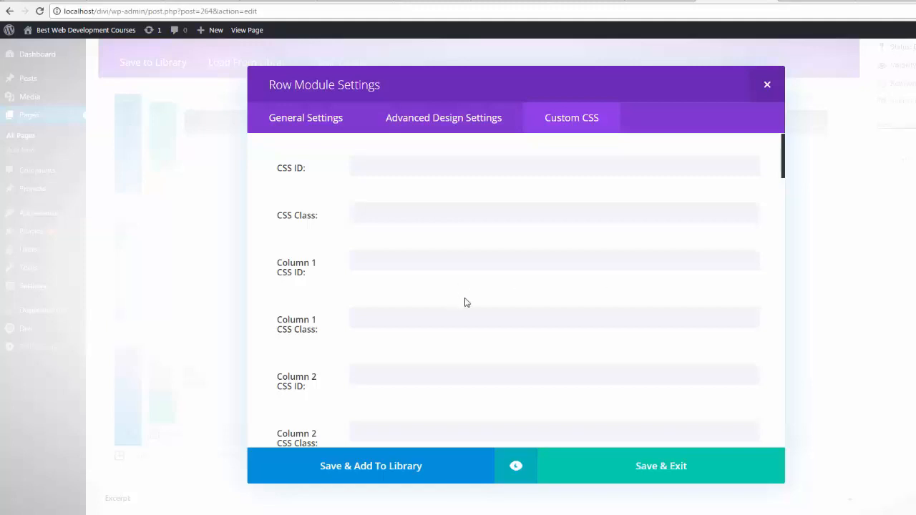
{"action": "left_click", "coordinate": [359, 213]}
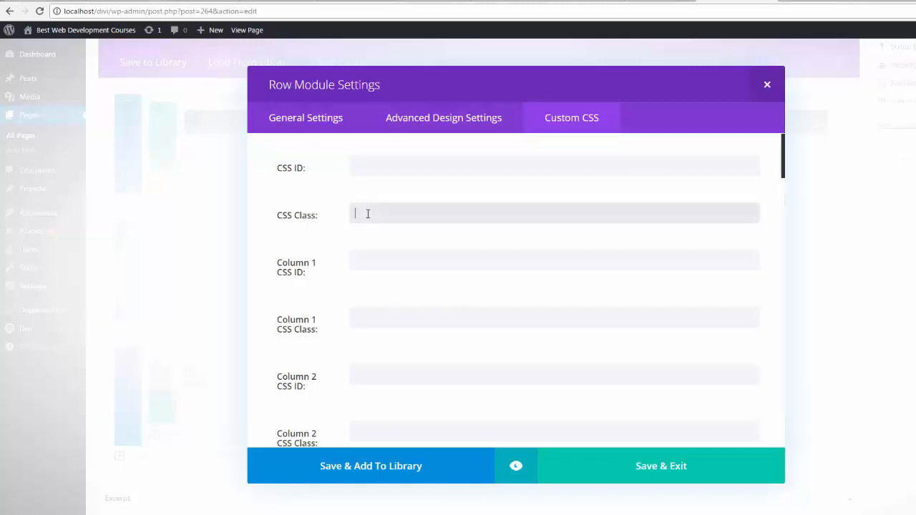
{"action": "type", "text": "et_pb_animation_left et-animated et-waypoint"}
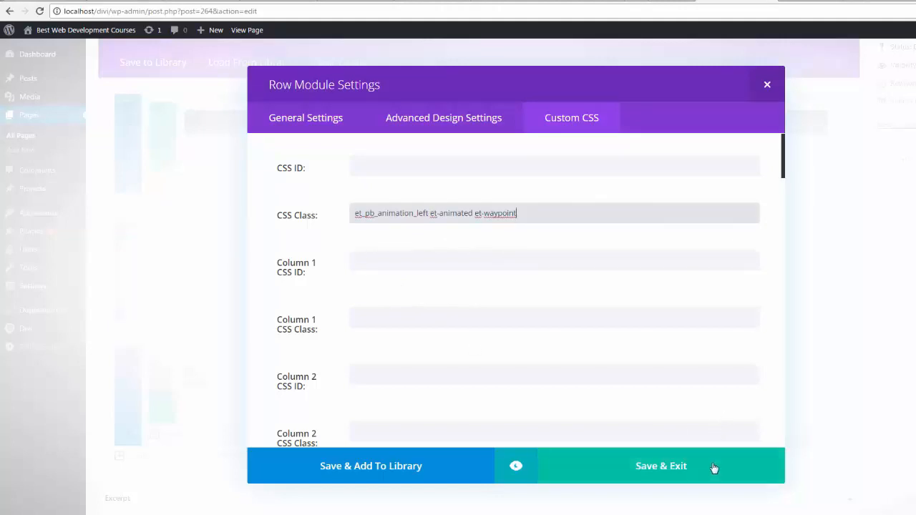
{"action": "left_click", "coordinate": [658, 470]}
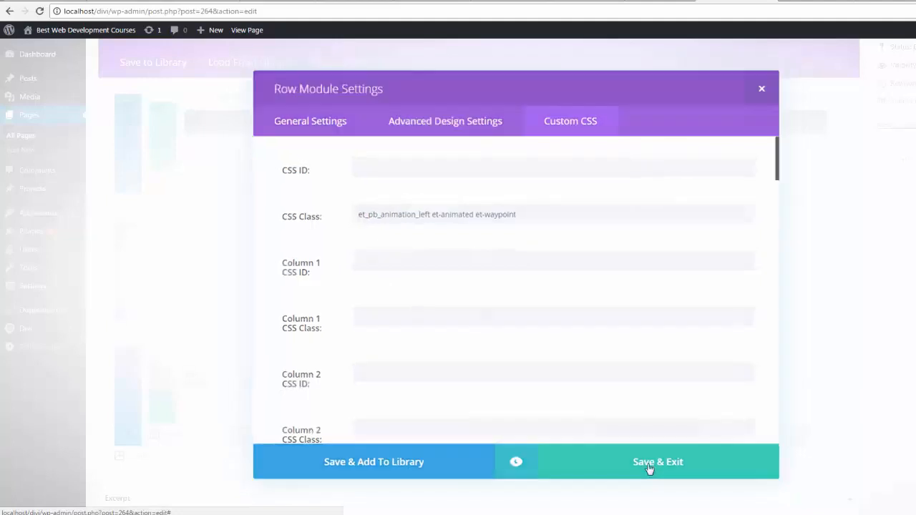
{"action": "scroll", "coordinate": [895, 193], "scroll_direction": "up", "scroll_amount": 2}
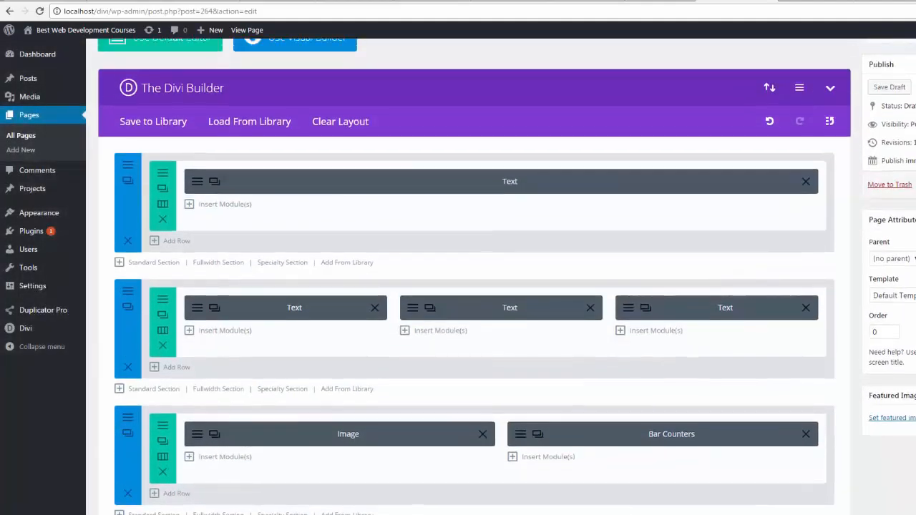
{"action": "left_click", "coordinate": [890, 189]}
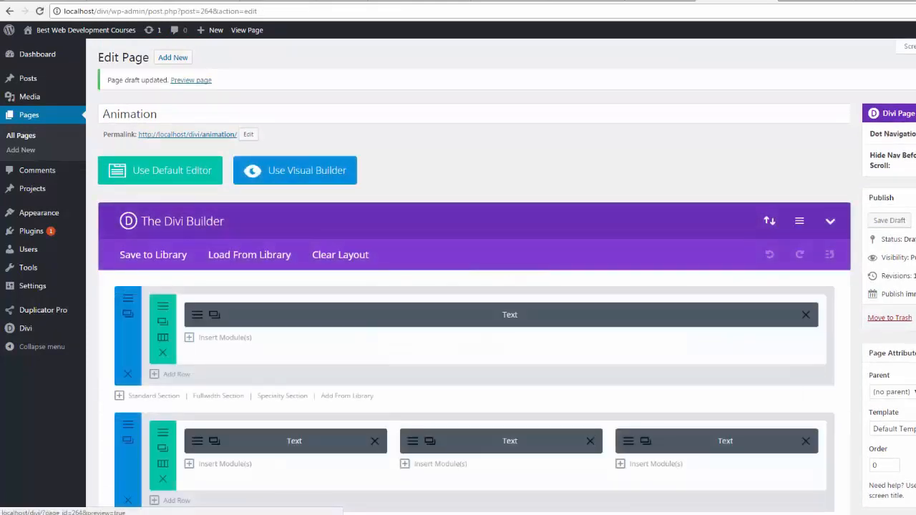
Preview the Animation page, reload it to replay the three-column row's entrance animation, and return to the page editor.
{"action": "left_click", "coordinate": [915, 220]}
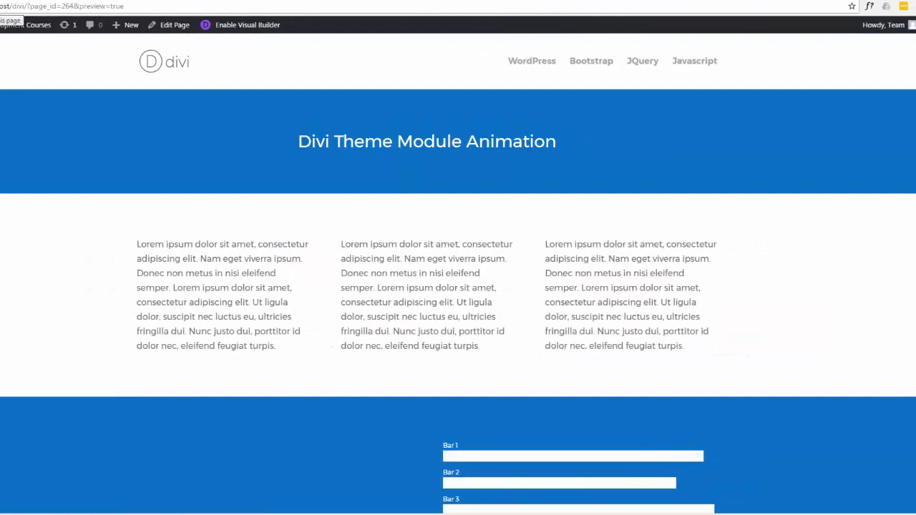
{"action": "key", "text": "F5"}
{"action": "key", "text": "F5"}
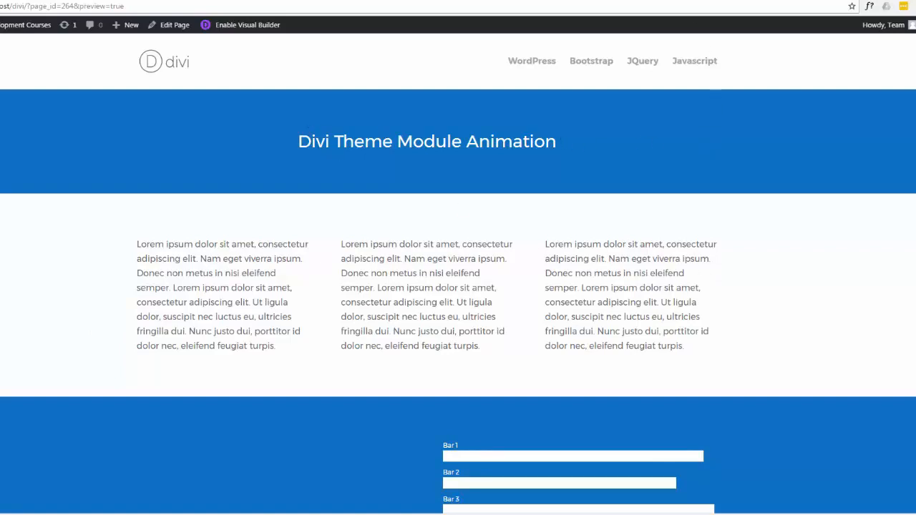
{"action": "key", "text": "ctrl+shift+Tab"}
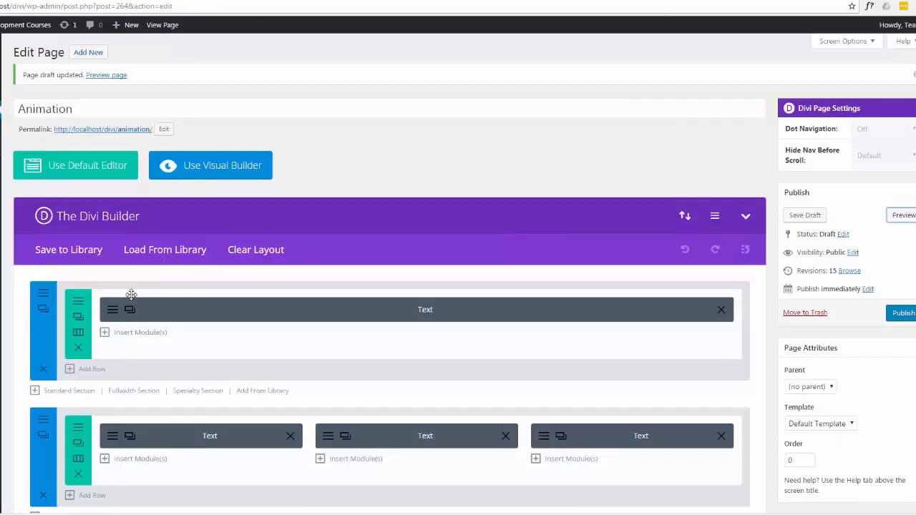
Give the heading text module the CSS classes "et_pb_animation_fade_in et-animated et-waypoint", then save the module and the draft.
{"action": "left_click", "coordinate": [113, 311]}
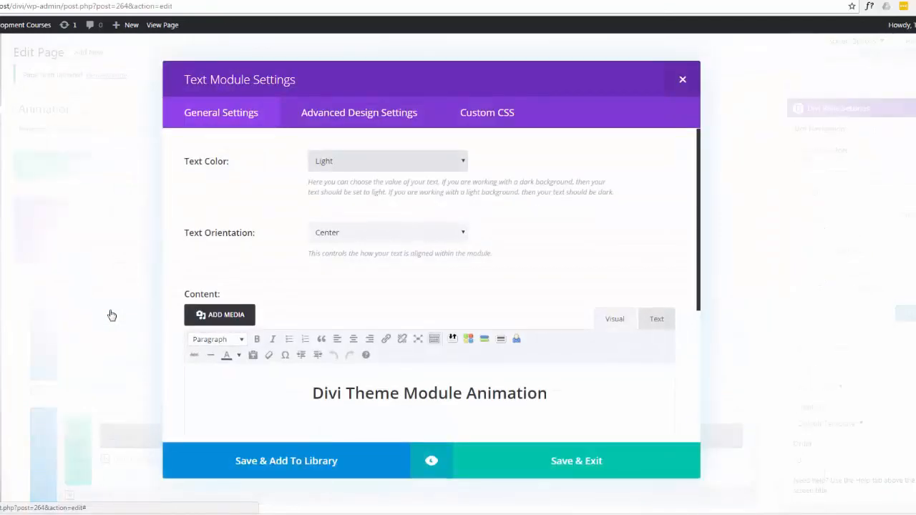
{"action": "left_click", "coordinate": [487, 115]}
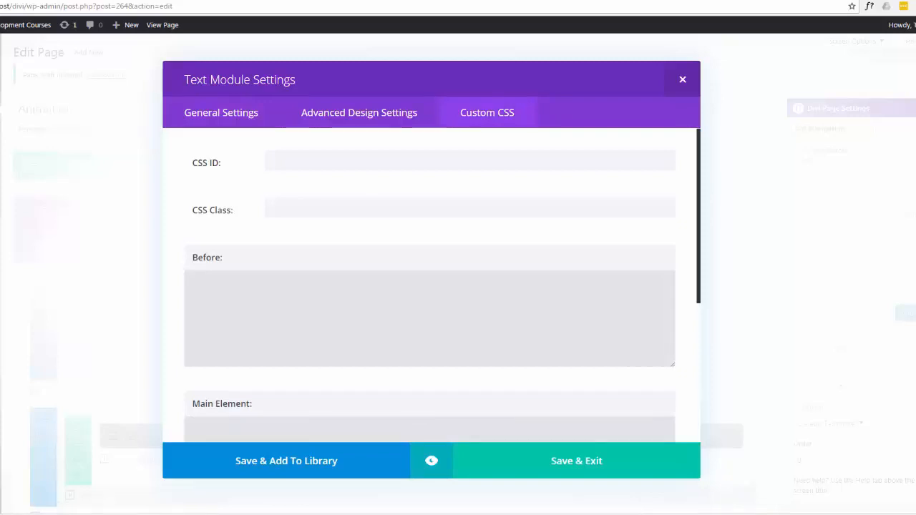
{"action": "left_click", "coordinate": [276, 207]}
{"action": "type", "text": "et_pb_animation_fade_in et-animated et-waypoint"}
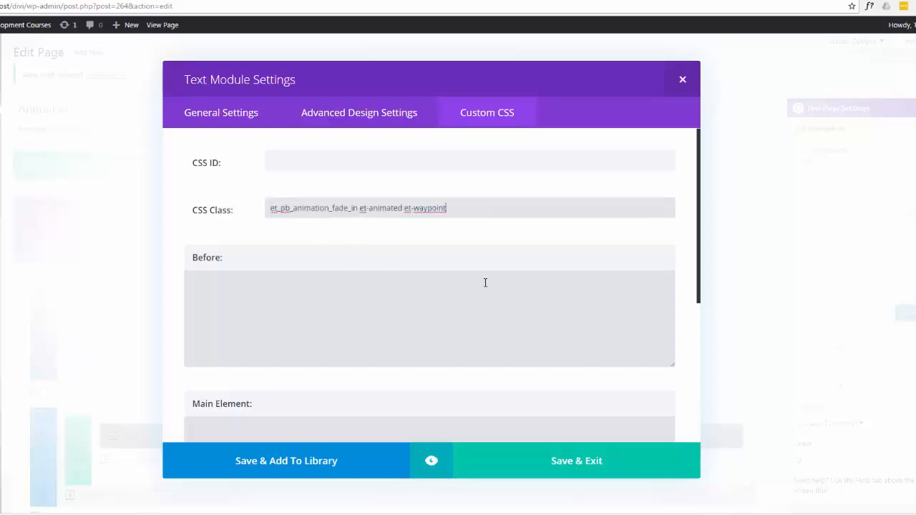
{"action": "left_click", "coordinate": [581, 472]}
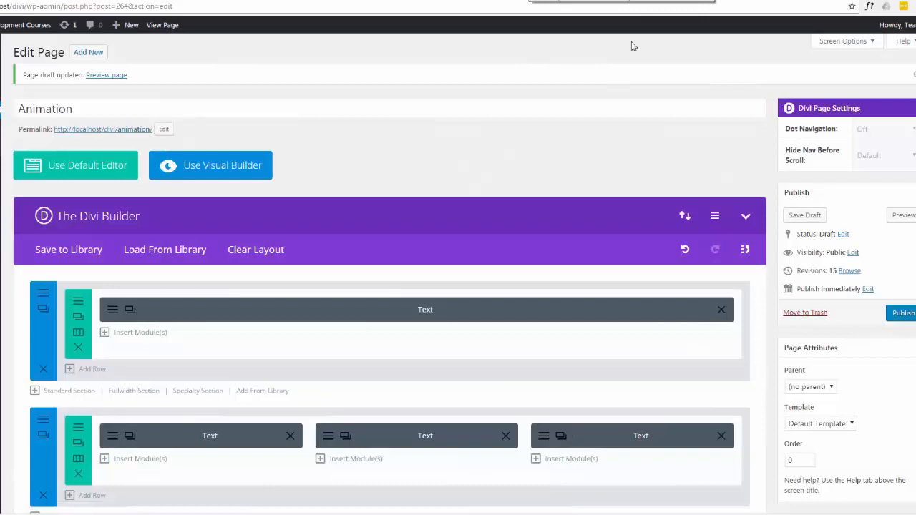
{"action": "left_click", "coordinate": [807, 216]}
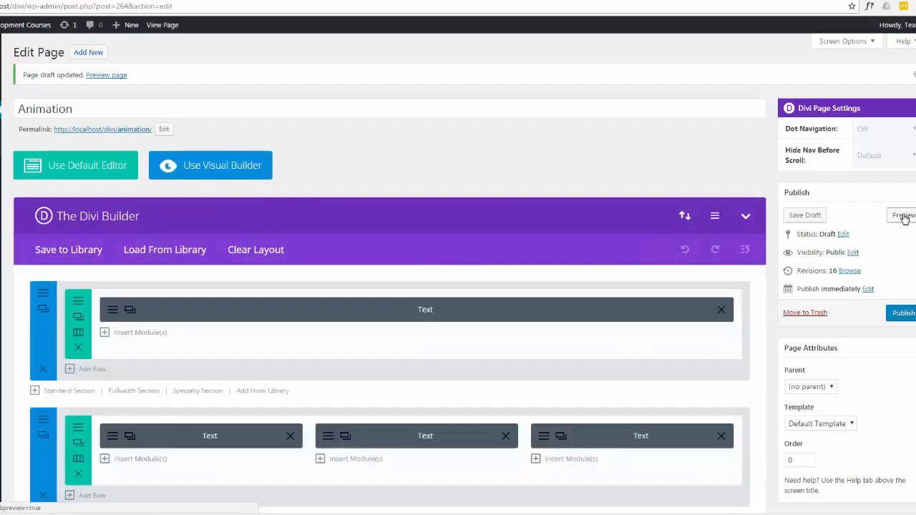
Preview the page, reloading it and moving through its sections to examine the heading, text row and image animations.
{"action": "left_click", "coordinate": [903, 216]}
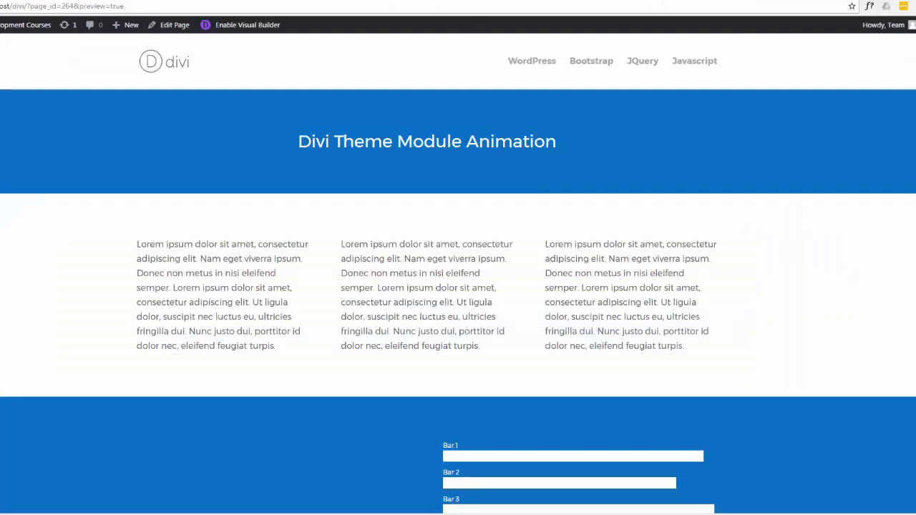
{"action": "key", "text": "F5"}
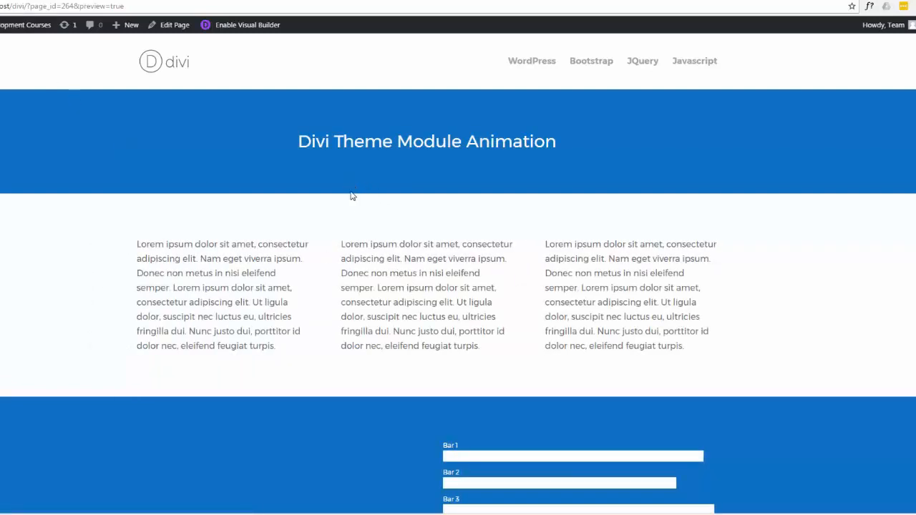
{"action": "scroll", "coordinate": [157, 259], "scroll_direction": "down", "scroll_amount": 2}
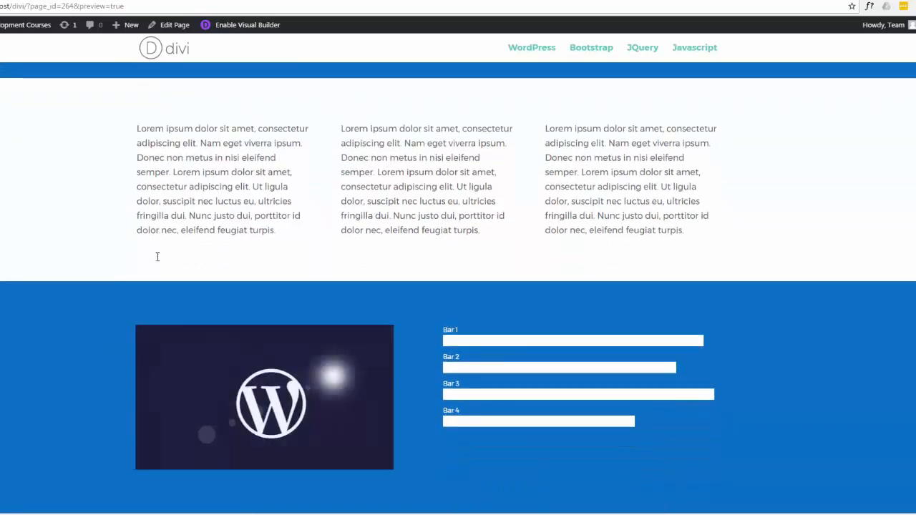
{"action": "scroll", "coordinate": [155, 261], "scroll_direction": "up", "scroll_amount": 2}
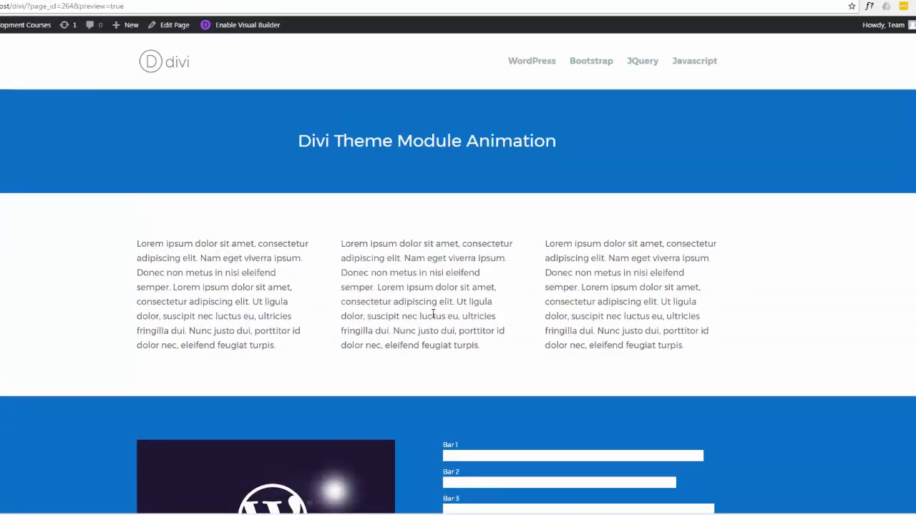
{"action": "scroll", "coordinate": [502, 402], "scroll_direction": "down", "scroll_amount": 2}
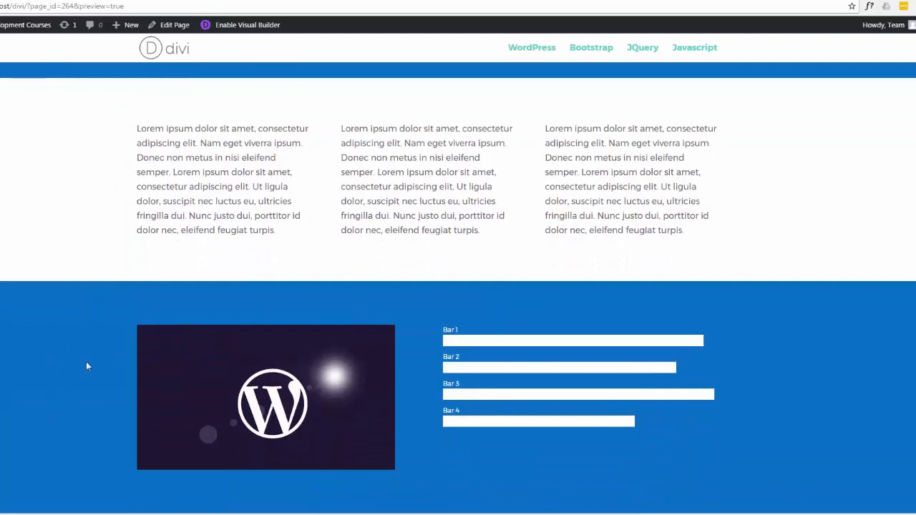
{"action": "scroll", "coordinate": [87, 384], "scroll_direction": "up", "scroll_amount": 2}
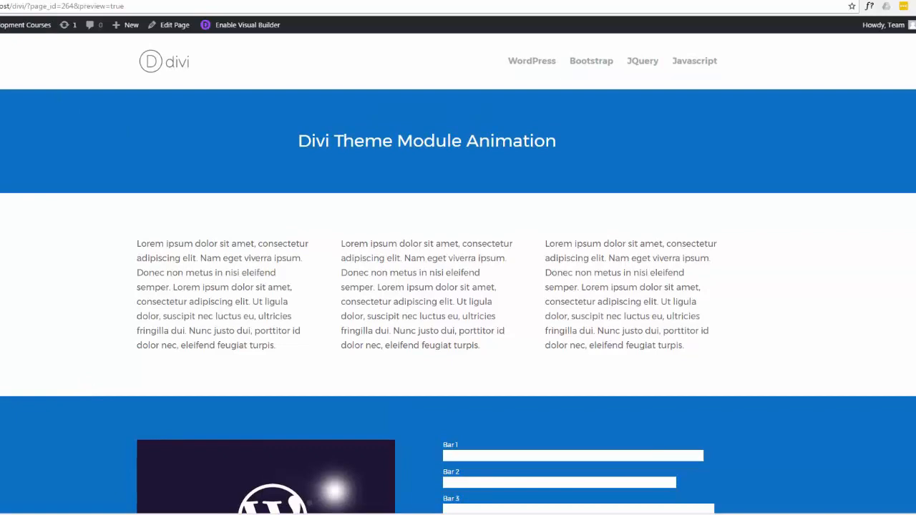
{"action": "left_click", "coordinate": [0, 7]}
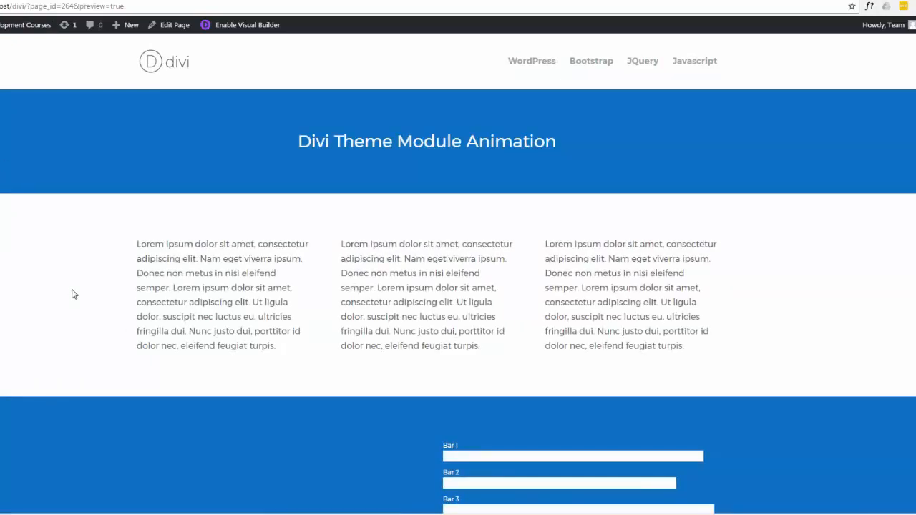
{"action": "scroll", "coordinate": [72, 293], "scroll_direction": "down", "scroll_amount": 2}
{"action": "scroll", "coordinate": [71, 293], "scroll_direction": "up", "scroll_amount": 2}
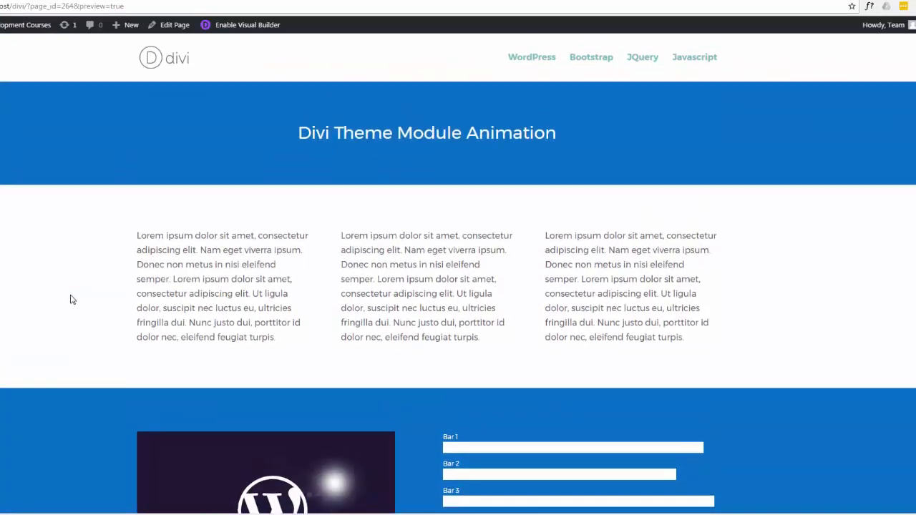